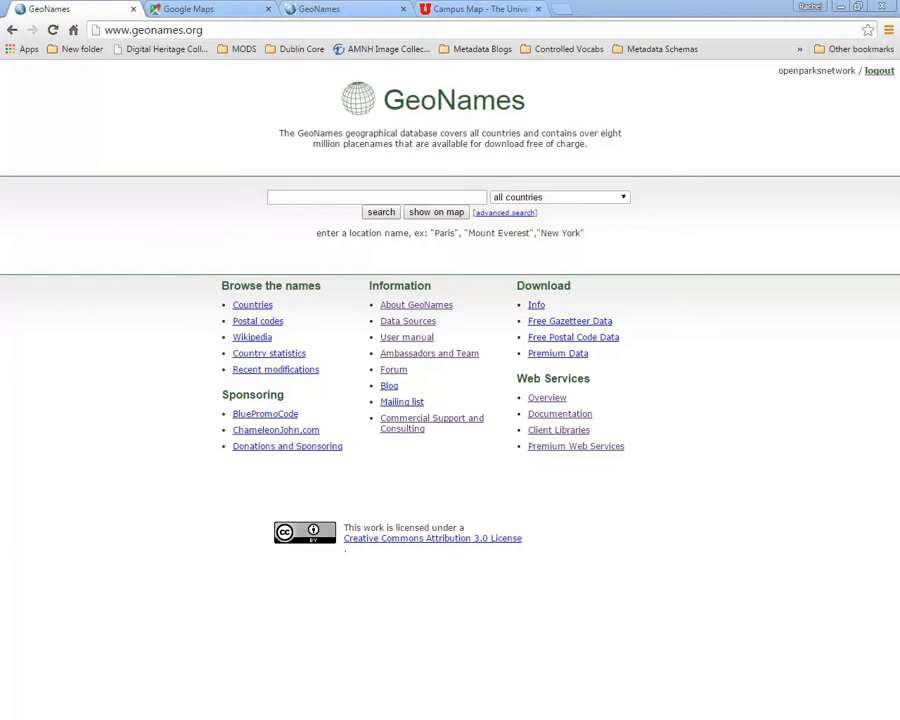
- Search GeoNames for "Utah Softball Stadium" across all countries and look through the results for a matching record
{"action": "left_click", "coordinate": [302, 197]}
{"action": "left_click", "coordinate": [360, 196]}
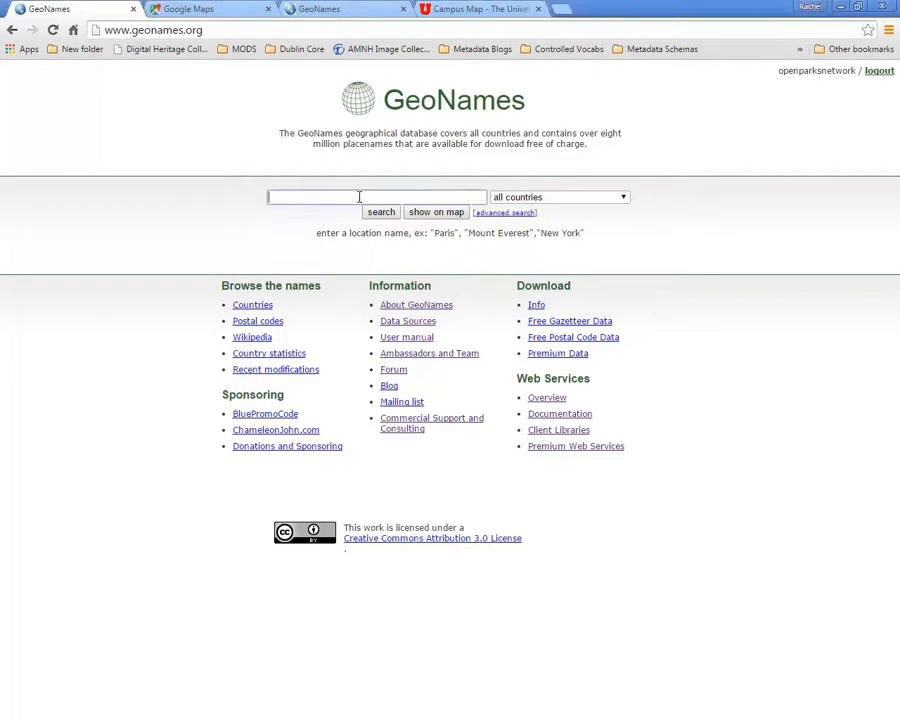
{"action": "type", "text": "Utah Softball Stadium"}
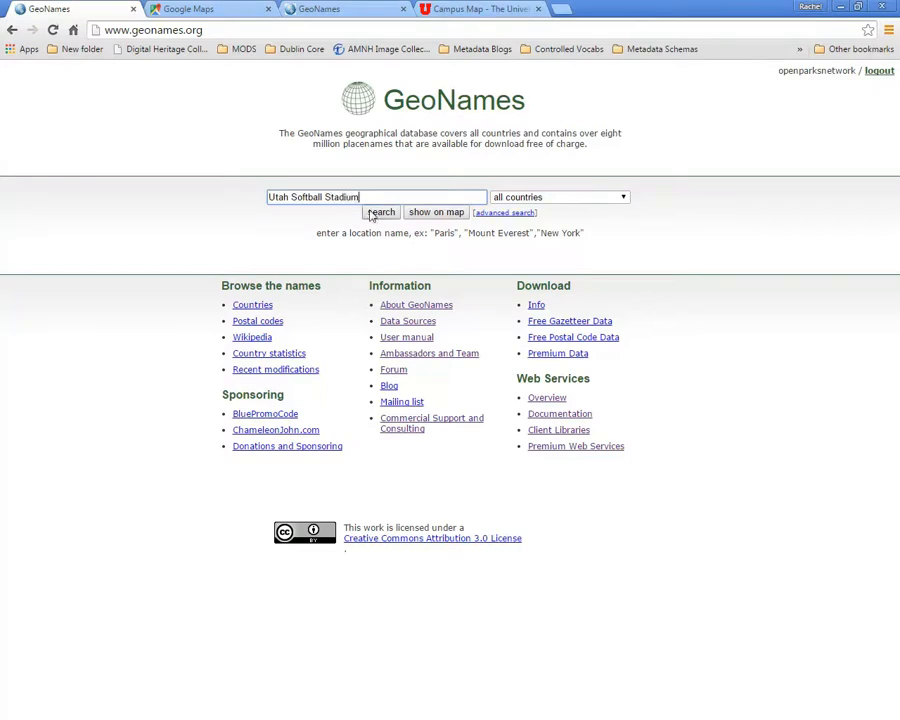
{"action": "left_click", "coordinate": [379, 214]}
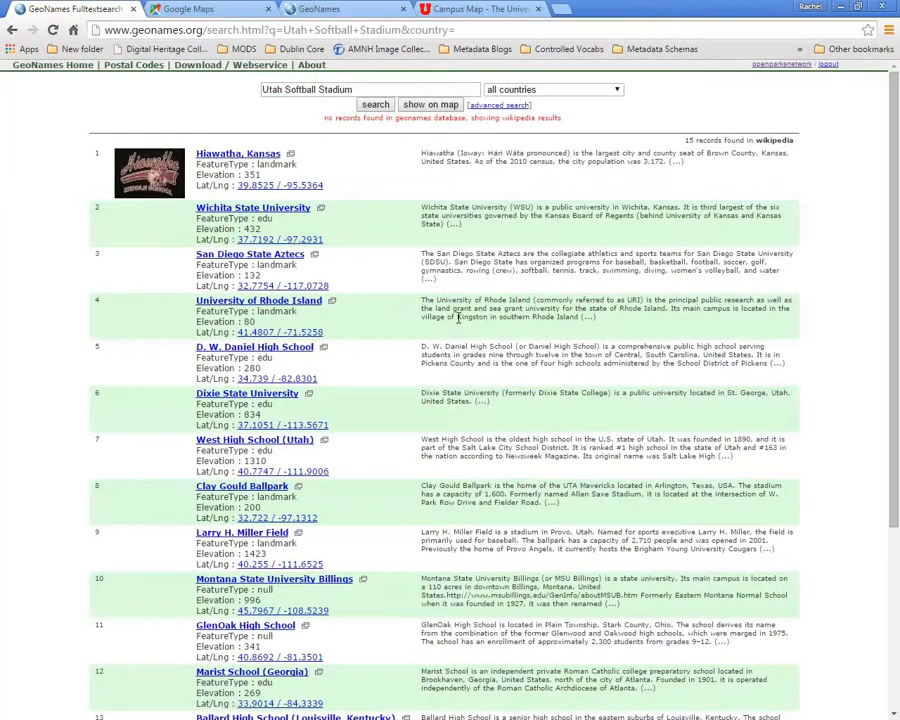
{"action": "scroll", "coordinate": [464, 341], "scroll_direction": "down", "scroll_amount": 3}
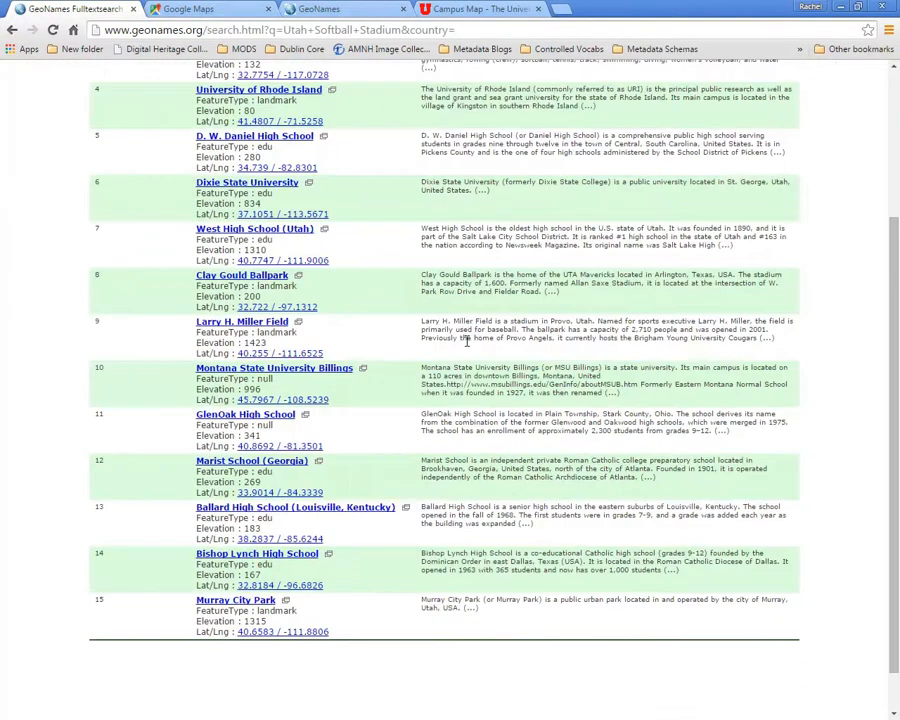
{"action": "scroll", "coordinate": [465, 340], "scroll_direction": "up", "scroll_amount": 1}
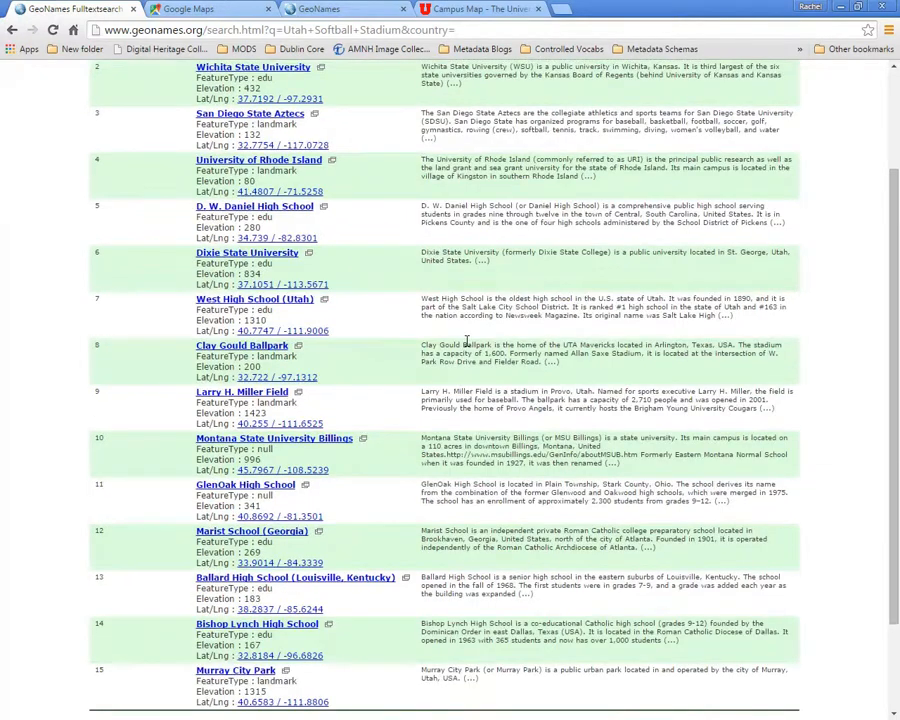
{"action": "scroll", "coordinate": [465, 341], "scroll_direction": "up", "scroll_amount": 1}
{"action": "scroll", "coordinate": [465, 345], "scroll_direction": "up", "scroll_amount": 1}
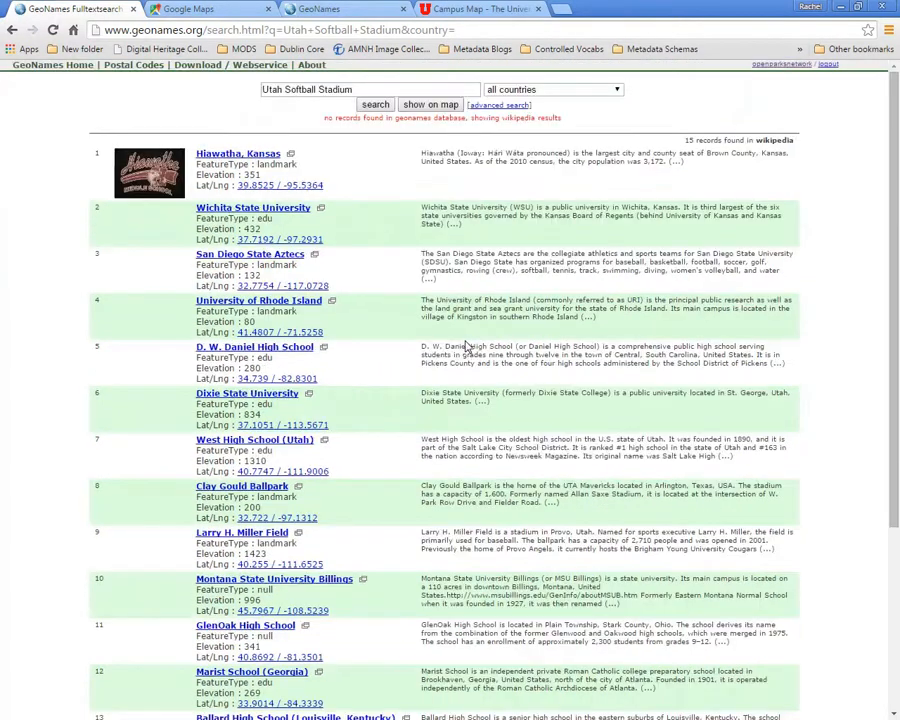
- Return to the GeoNames home page and clear the previous search text
{"action": "left_click", "coordinate": [12, 30]}
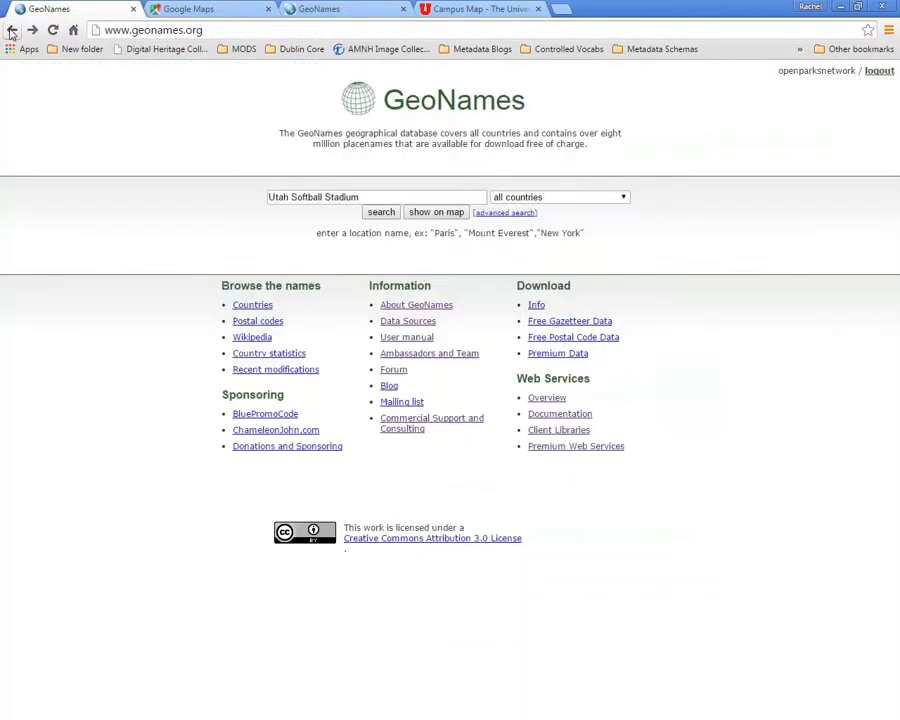
{"action": "left_click_drag", "start_coordinate": [360, 197], "coordinate": [239, 188]}
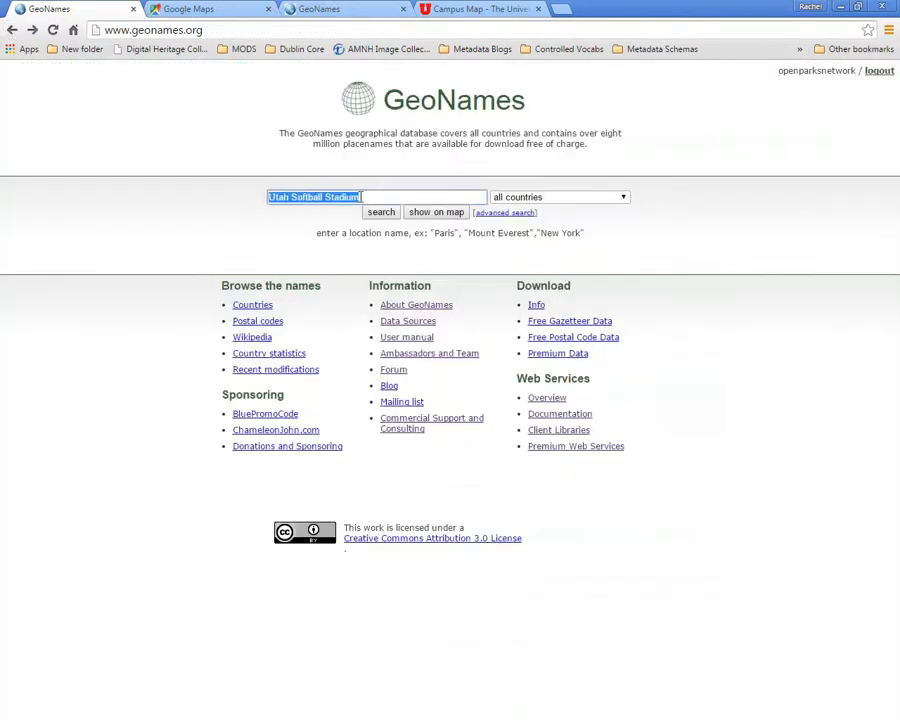
{"action": "key", "text": "BackSpace"}
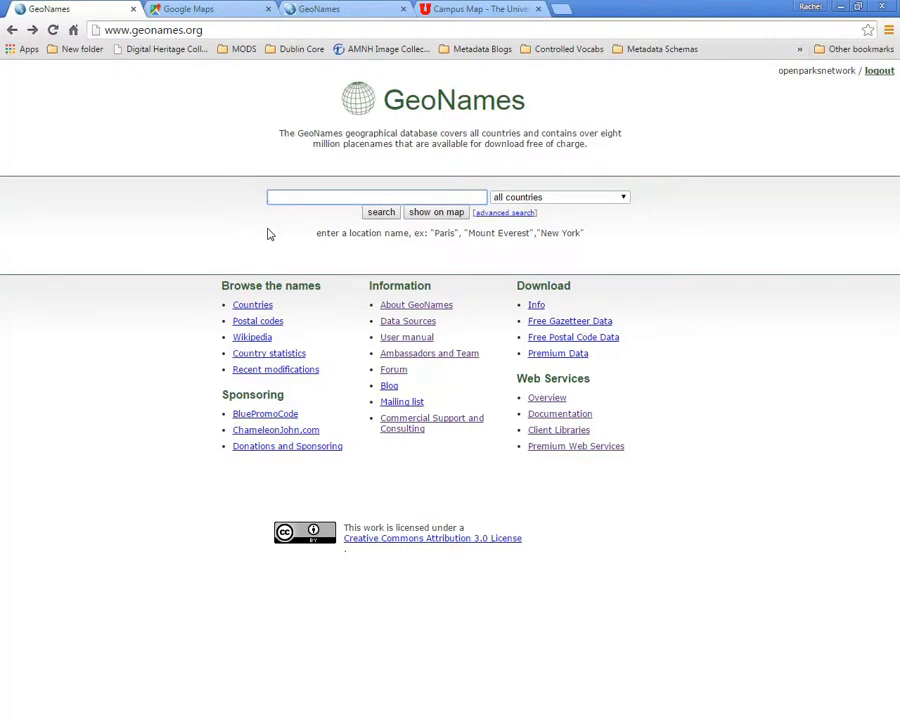
- Switch to Google Maps, search for "Utah Softball Stadium", and show the campus area around the stadium in Earth imagery
{"action": "left_click", "coordinate": [195, 8]}
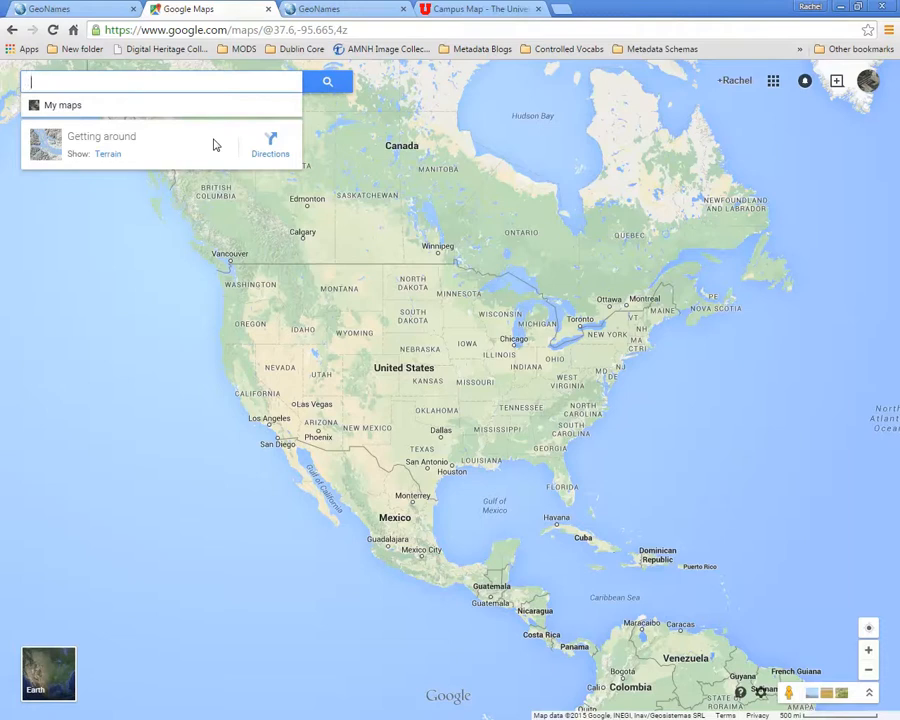
{"action": "type", "text": "Utah Soft"}
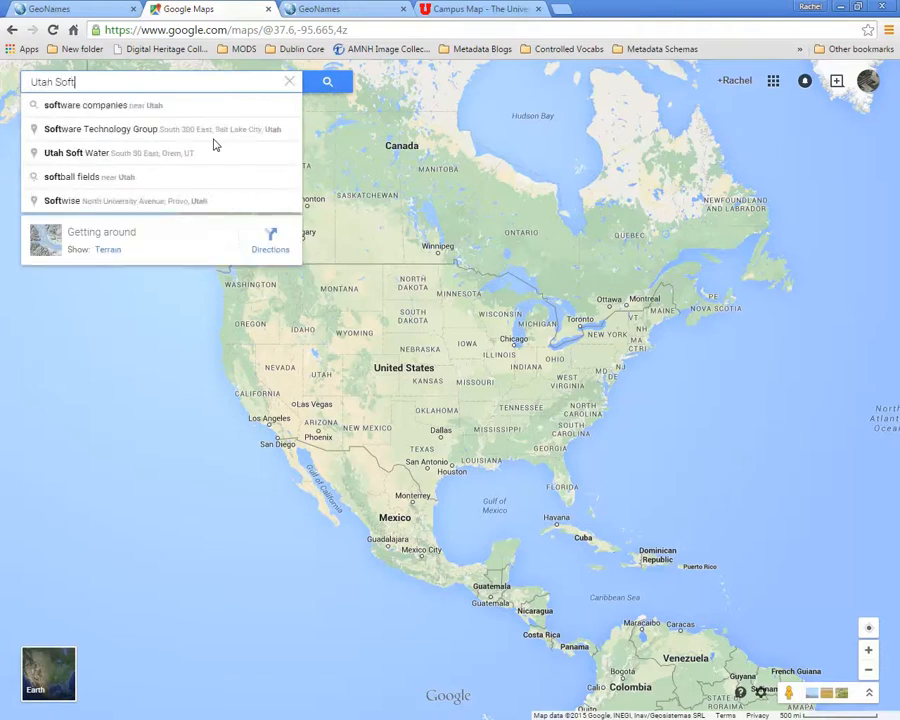
{"action": "type", "text": "ball St"}
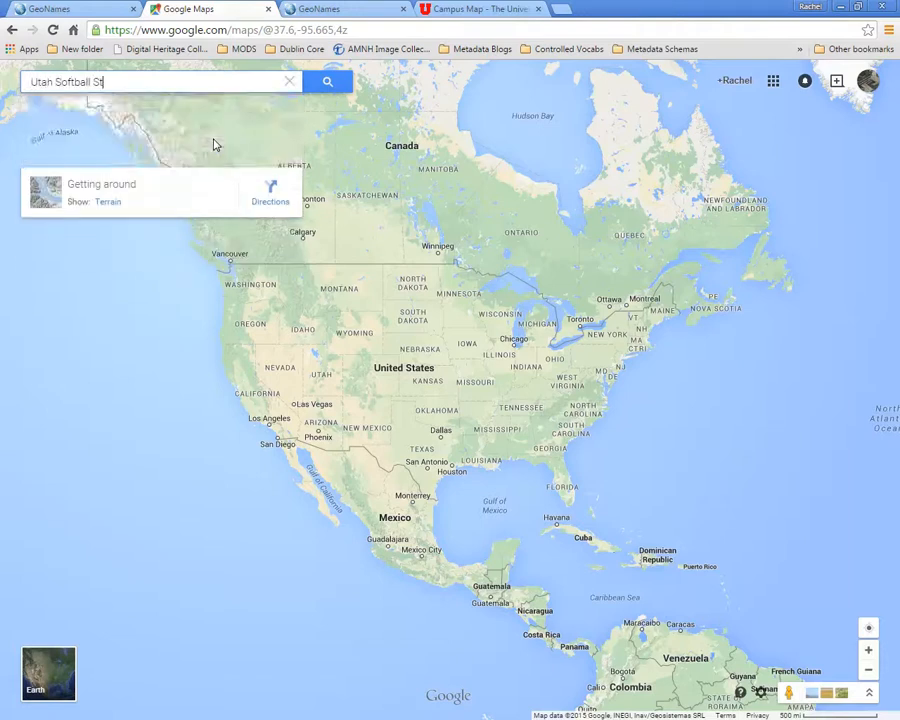
{"action": "type", "text": "adium"}
{"action": "key", "text": "Return"}
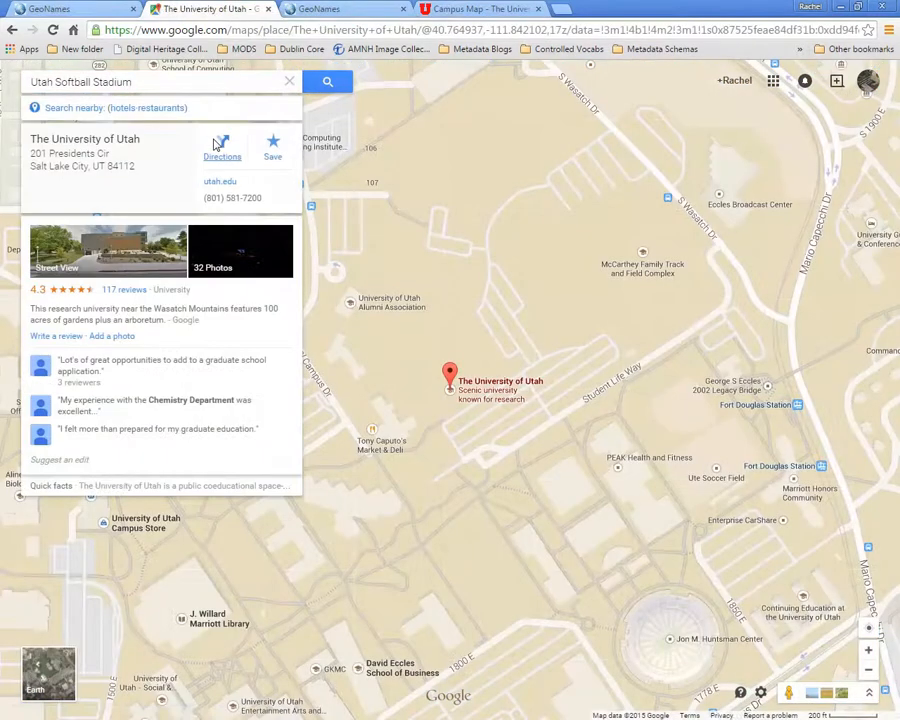
{"action": "left_click", "coordinate": [60, 670]}
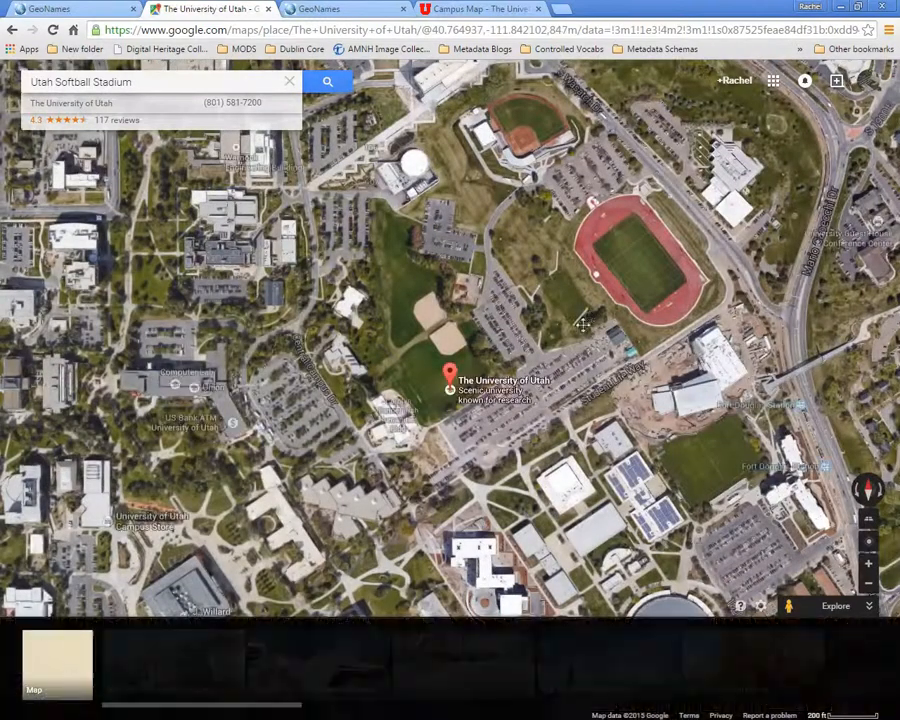
{"action": "left_click_drag", "start_coordinate": [566, 346], "coordinate": [452, 502]}
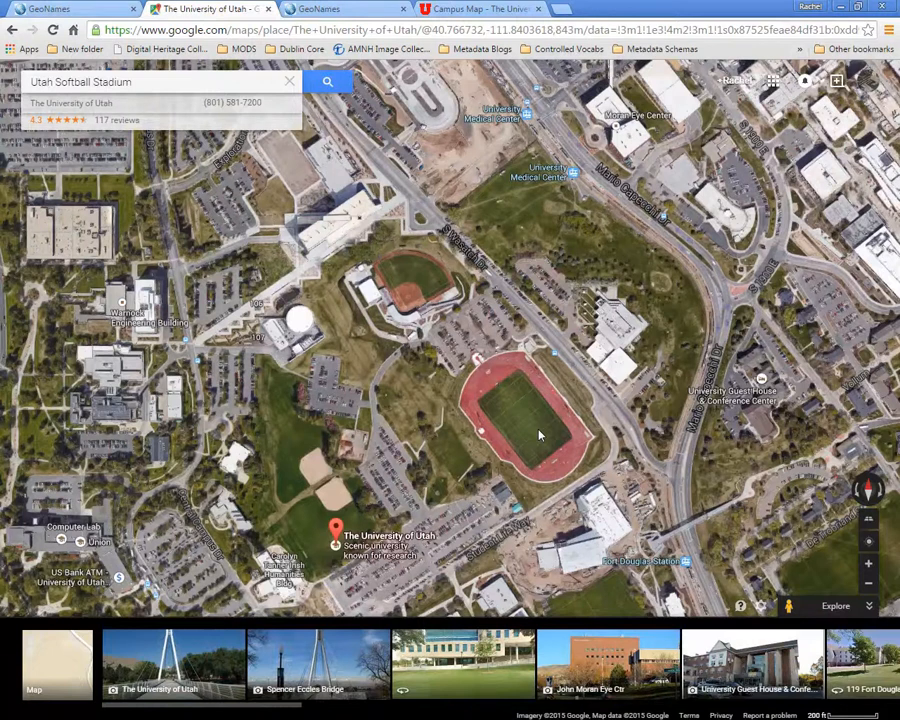
- Locate the Utah Softball Stadium on the University of Utah's Campus Map and examine its position relative to the nearby track
{"action": "left_click", "coordinate": [480, 8]}
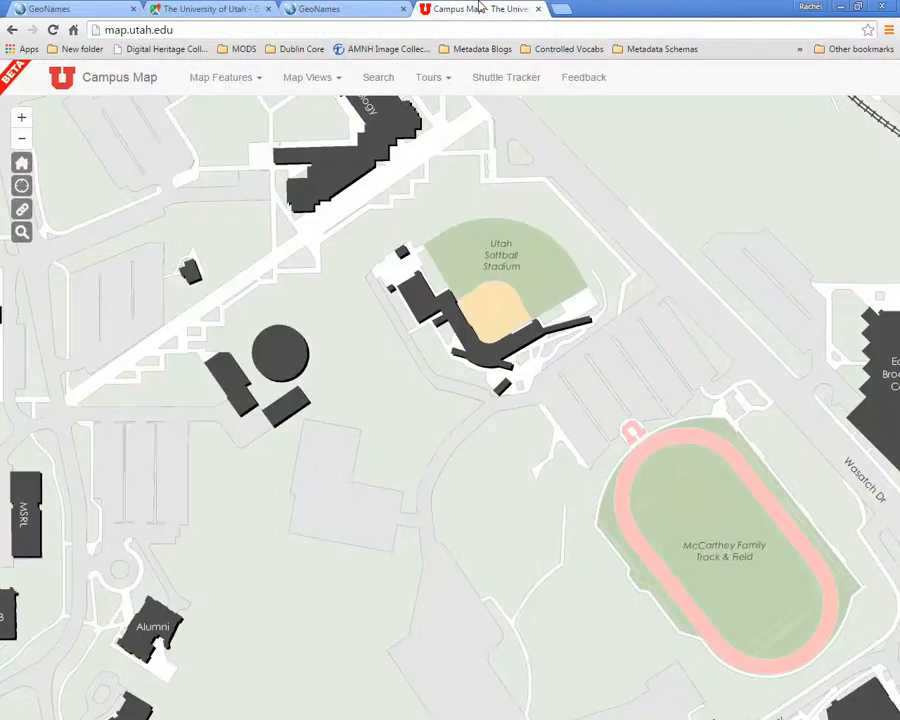
{"action": "scroll", "coordinate": [748, 470], "scroll_direction": "down", "scroll_amount": 2}
{"action": "scroll", "coordinate": [748, 576], "scroll_direction": "down", "scroll_amount": 1}
{"action": "left_click_drag", "start_coordinate": [733, 589], "coordinate": [605, 454]}
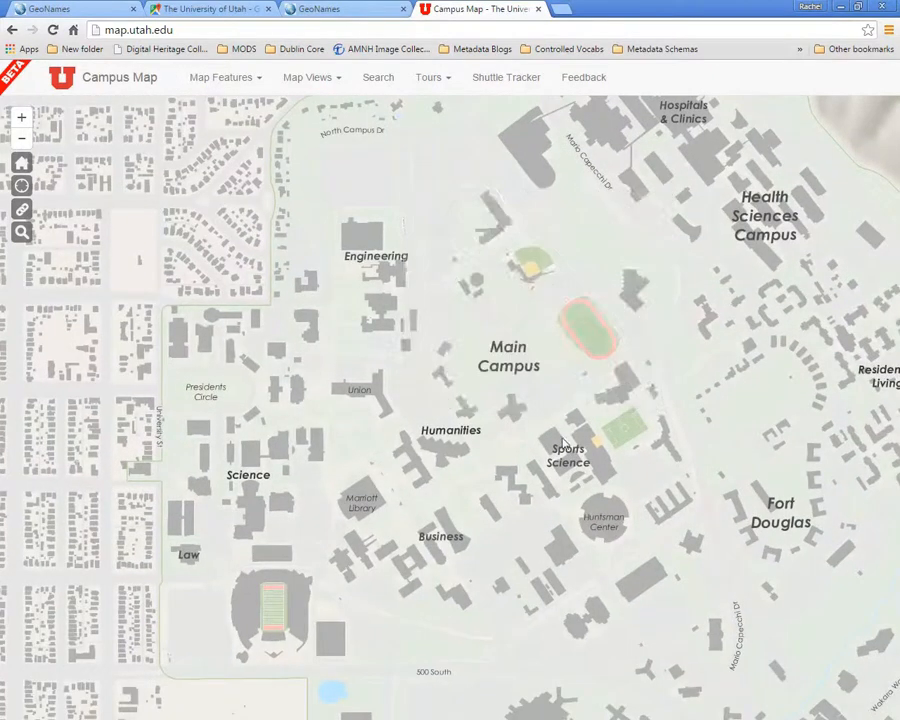
{"action": "scroll", "coordinate": [565, 440], "scroll_direction": "down", "scroll_amount": 1}
{"action": "scroll", "coordinate": [566, 440], "scroll_direction": "up", "scroll_amount": 2}
{"action": "left_click_drag", "start_coordinate": [560, 368], "coordinate": [548, 552]}
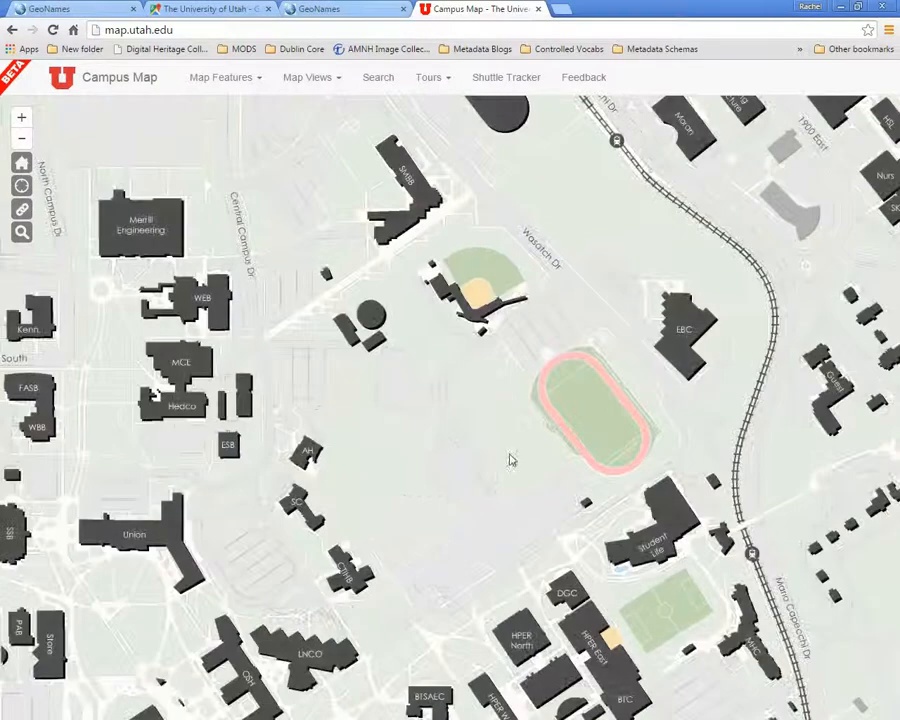
{"action": "scroll", "coordinate": [510, 458], "scroll_direction": "up", "scroll_amount": 1}
{"action": "scroll", "coordinate": [579, 410], "scroll_direction": "up", "scroll_amount": 1}
{"action": "left_click_drag", "start_coordinate": [579, 410], "coordinate": [420, 566]}
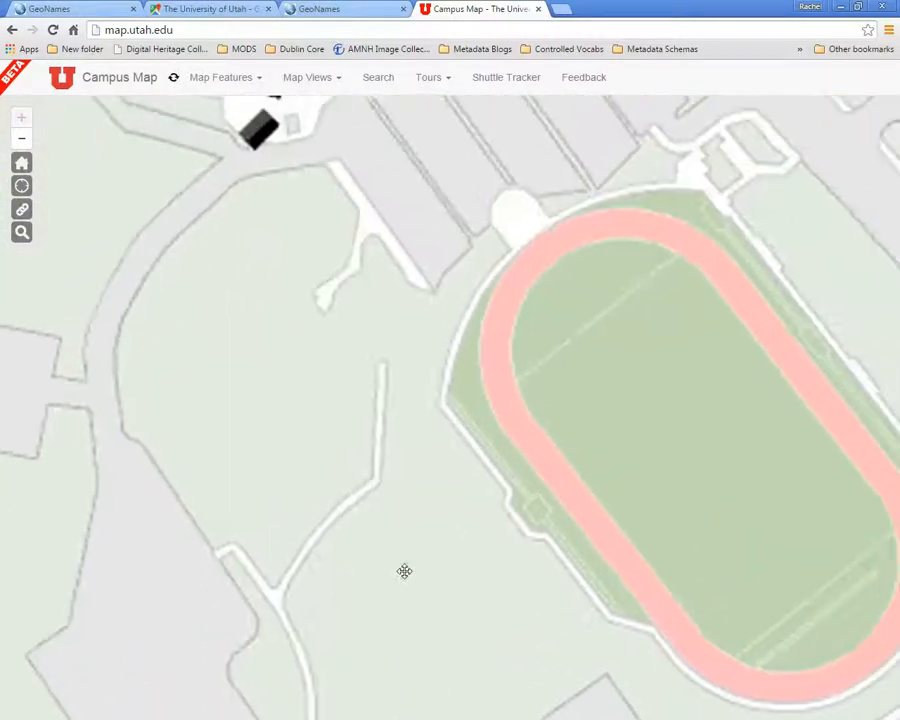
{"action": "left_click_drag", "start_coordinate": [520, 388], "coordinate": [608, 572]}
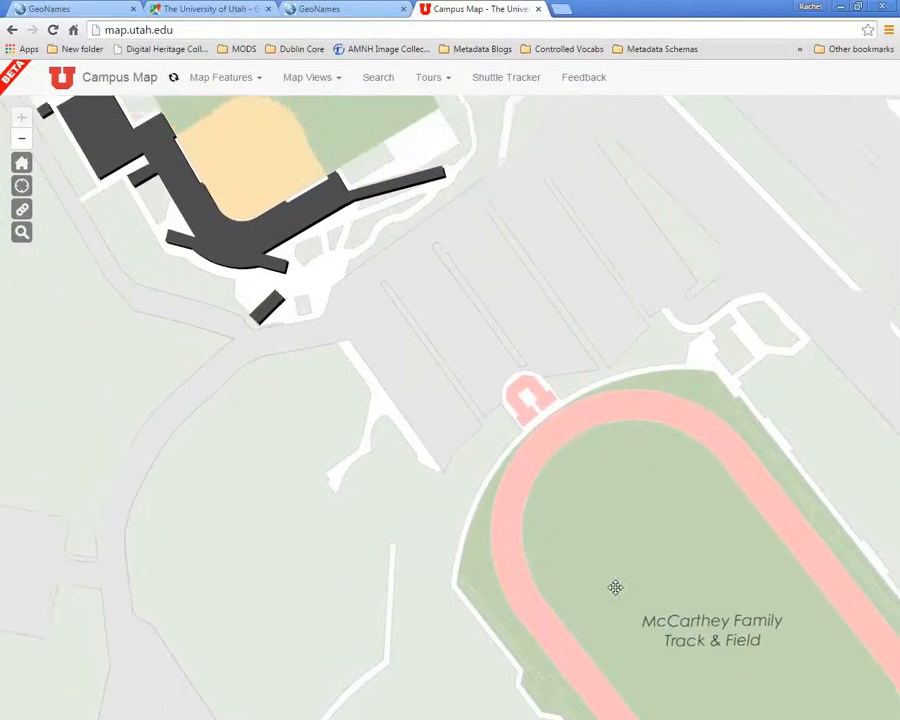
{"action": "left_click_drag", "start_coordinate": [450, 305], "coordinate": [563, 498]}
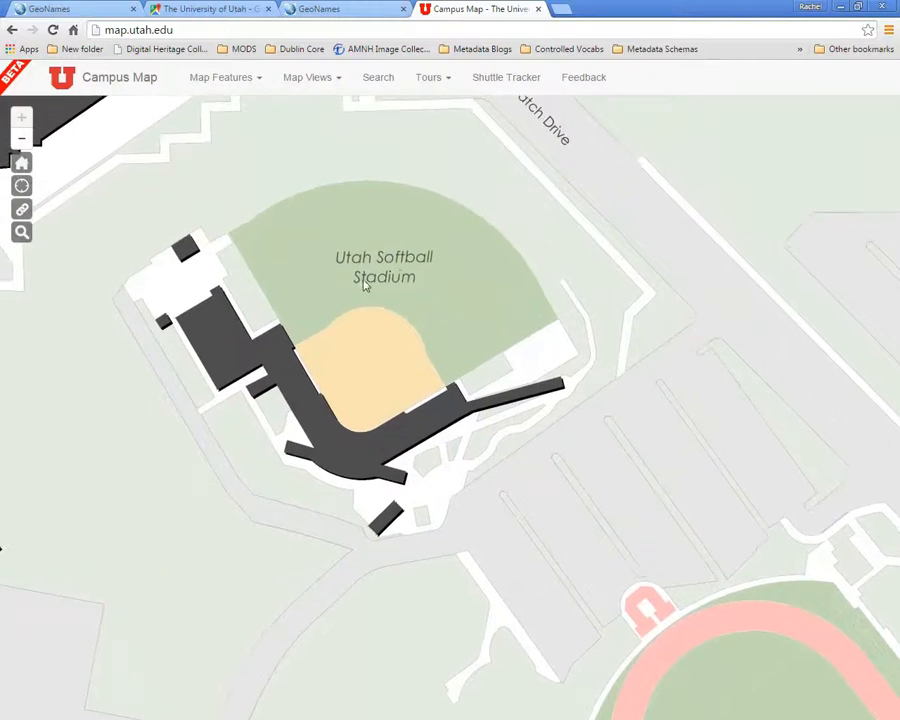
{"action": "left_click_drag", "start_coordinate": [363, 289], "coordinate": [368, 290]}
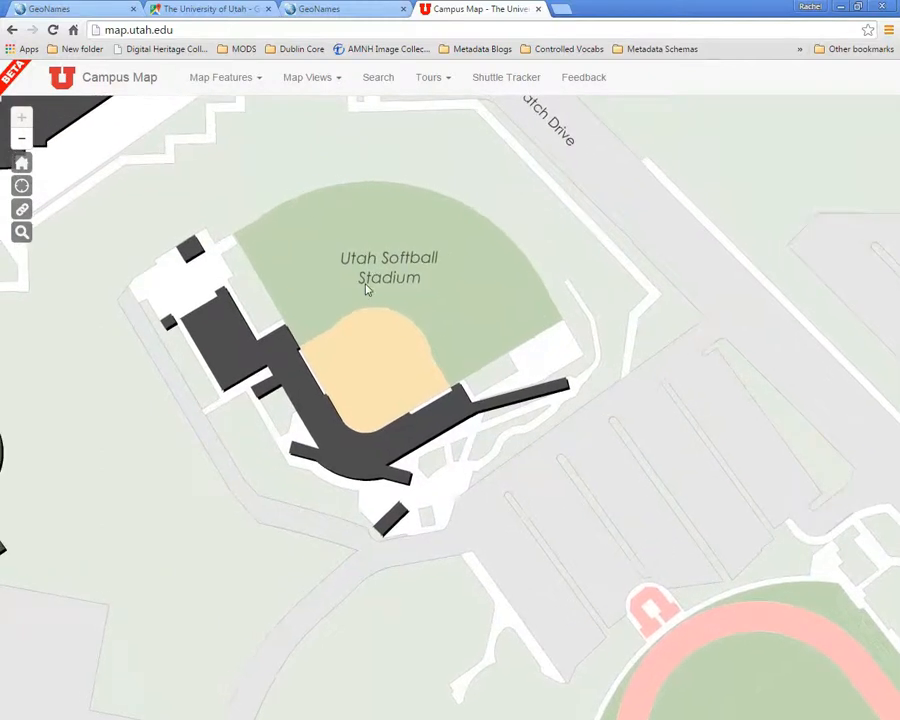
- Switch to Google Maps and mark a point on the softball stadium's outfield to get its coordinates
{"action": "left_click", "coordinate": [200, 8]}
{"action": "scroll", "coordinate": [402, 274], "scroll_direction": "up", "scroll_amount": 1}
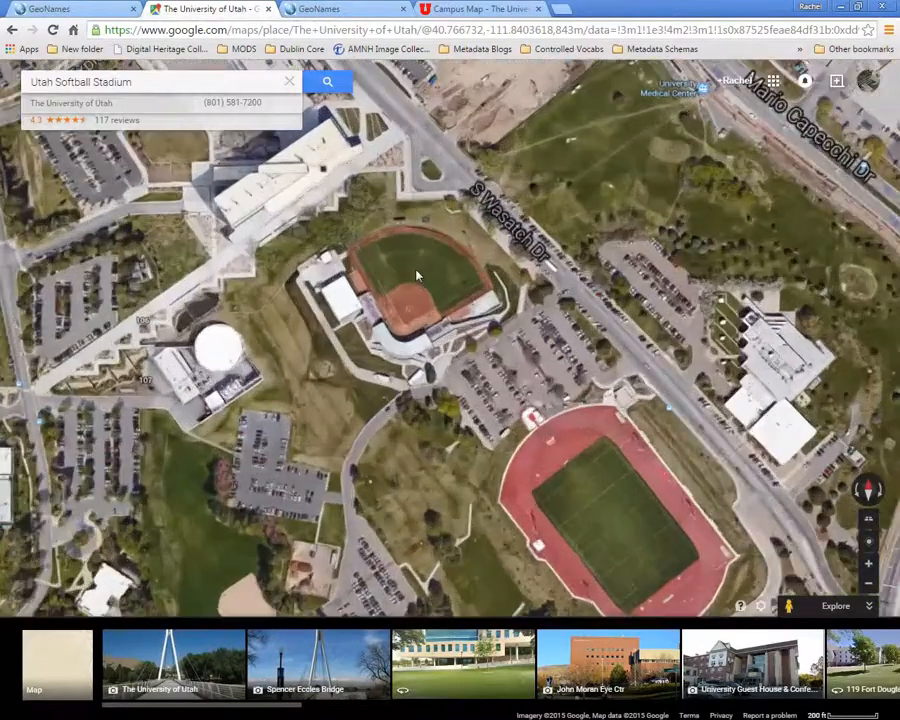
{"action": "scroll", "coordinate": [432, 300], "scroll_direction": "up", "scroll_amount": 1}
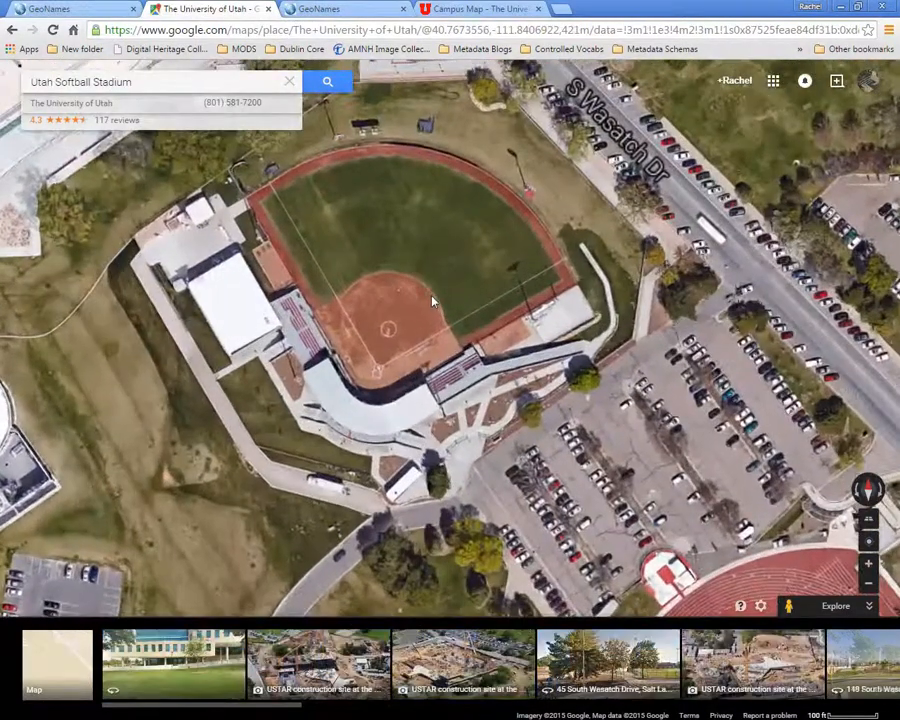
{"action": "left_click_drag", "start_coordinate": [432, 300], "coordinate": [443, 353]}
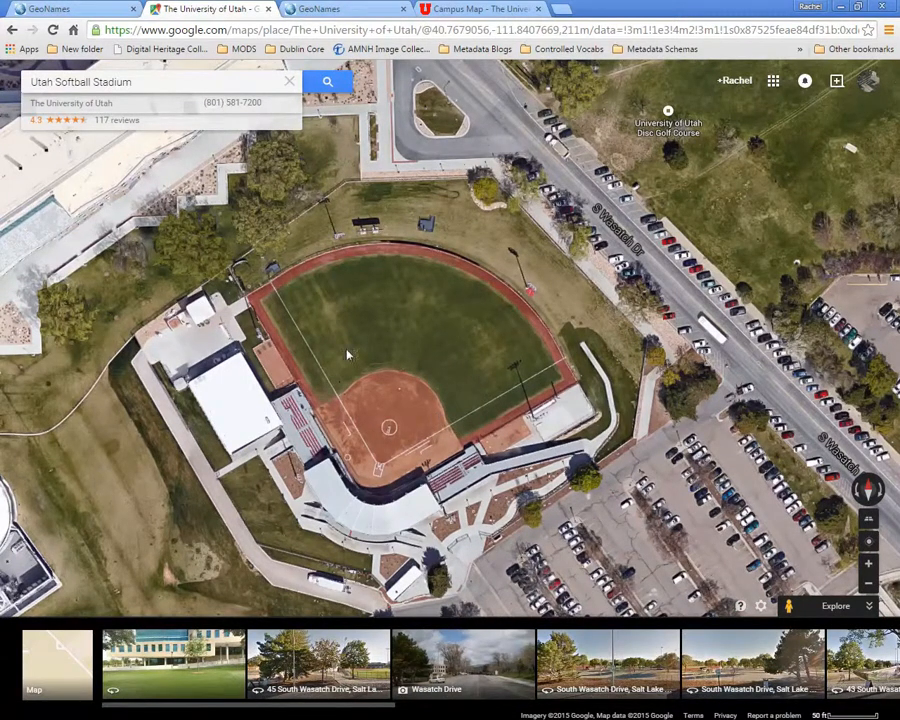
{"action": "left_click", "coordinate": [411, 347]}
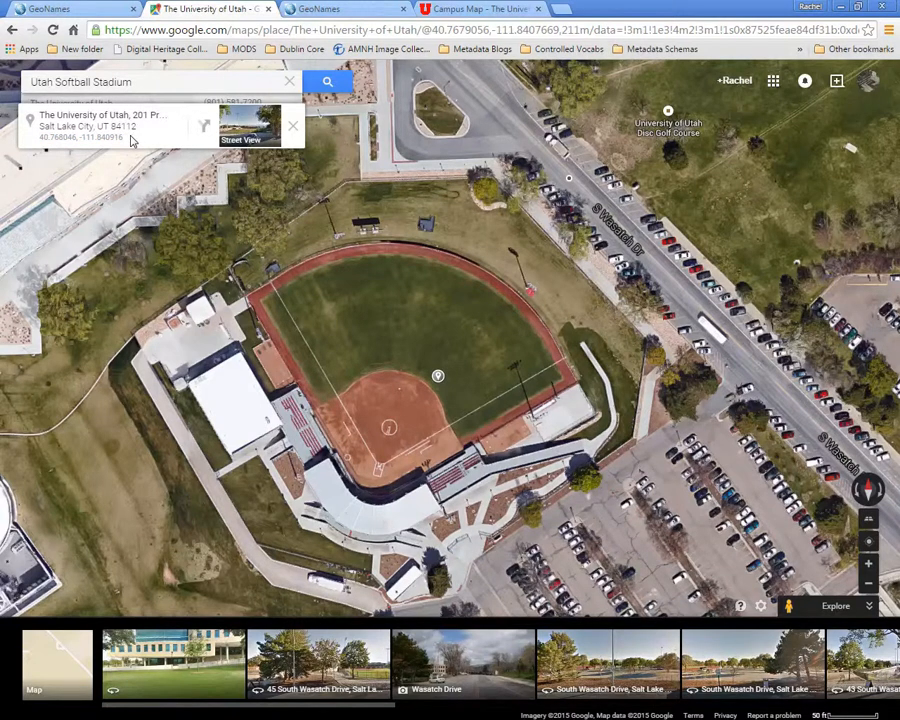
{"action": "left_click_drag", "start_coordinate": [126, 138], "coordinate": [38, 139]}
{"action": "left_click", "coordinate": [132, 138]}
- Switch to GeoNames and show the location name "Utah" on the map
{"action": "left_click", "coordinate": [68, 8]}
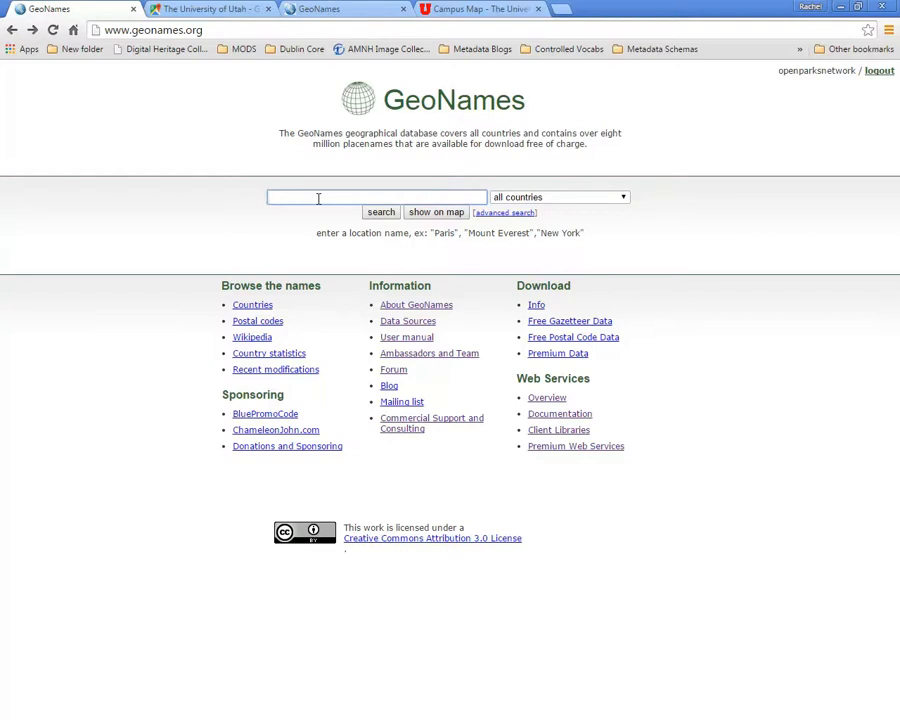
{"action": "type", "text": "Utah"}
{"action": "left_click", "coordinate": [447, 214]}
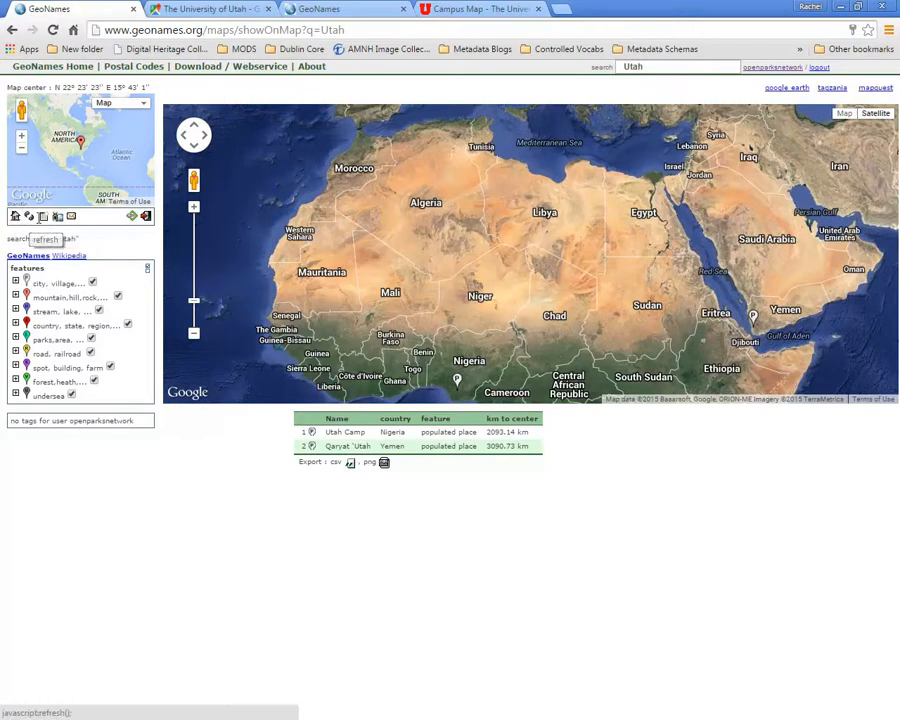
- Start inserting a new name and open its GPS latitude and longitude entry form
{"action": "left_click", "coordinate": [43, 217]}
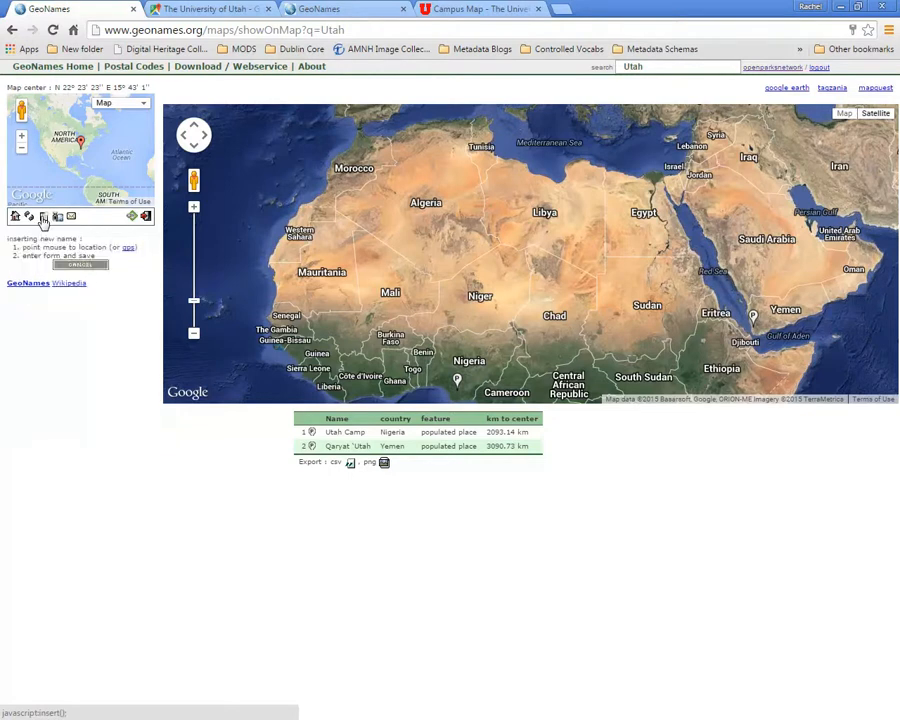
{"action": "left_click", "coordinate": [128, 248]}
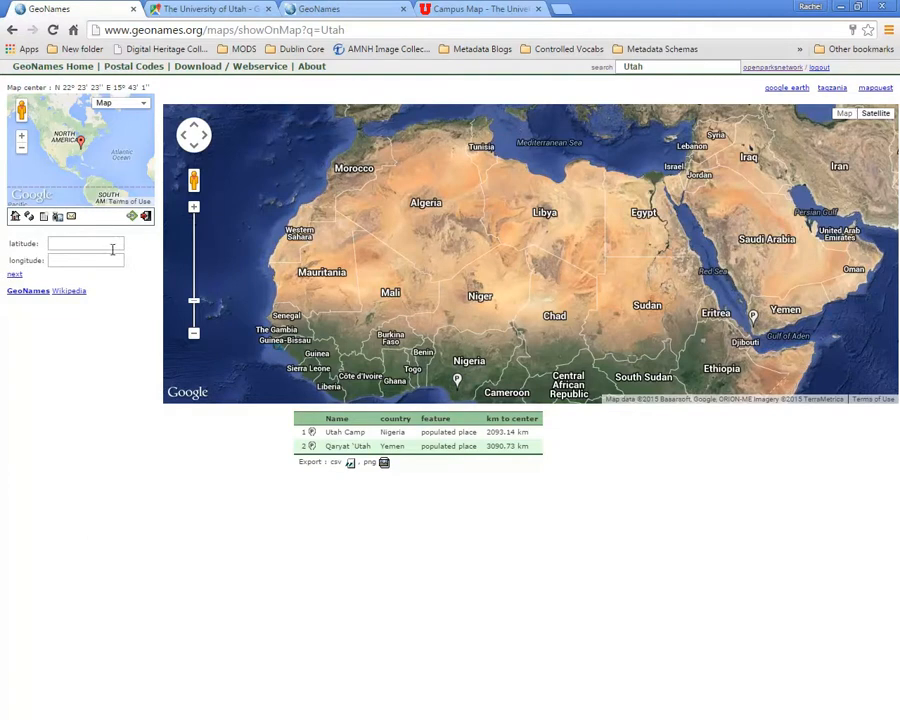
{"action": "left_click", "coordinate": [86, 245]}
{"action": "left_click", "coordinate": [93, 259]}
{"action": "left_click", "coordinate": [94, 248]}
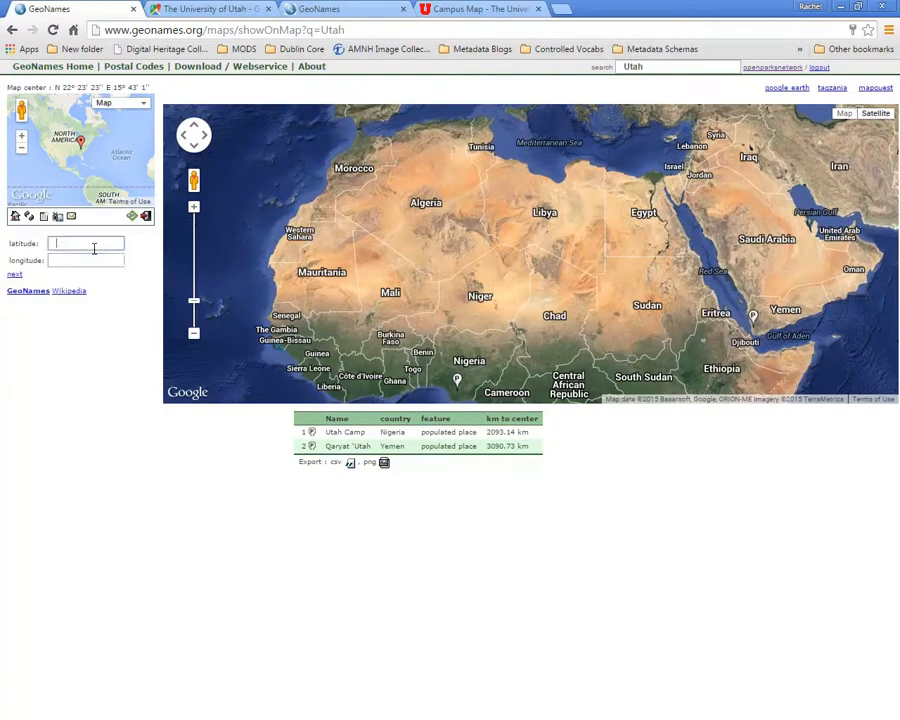
- Copy the stadium's coordinates from Google Maps and enter 40.768046 as the latitude in the GeoNames form
{"action": "left_click", "coordinate": [222, 8]}
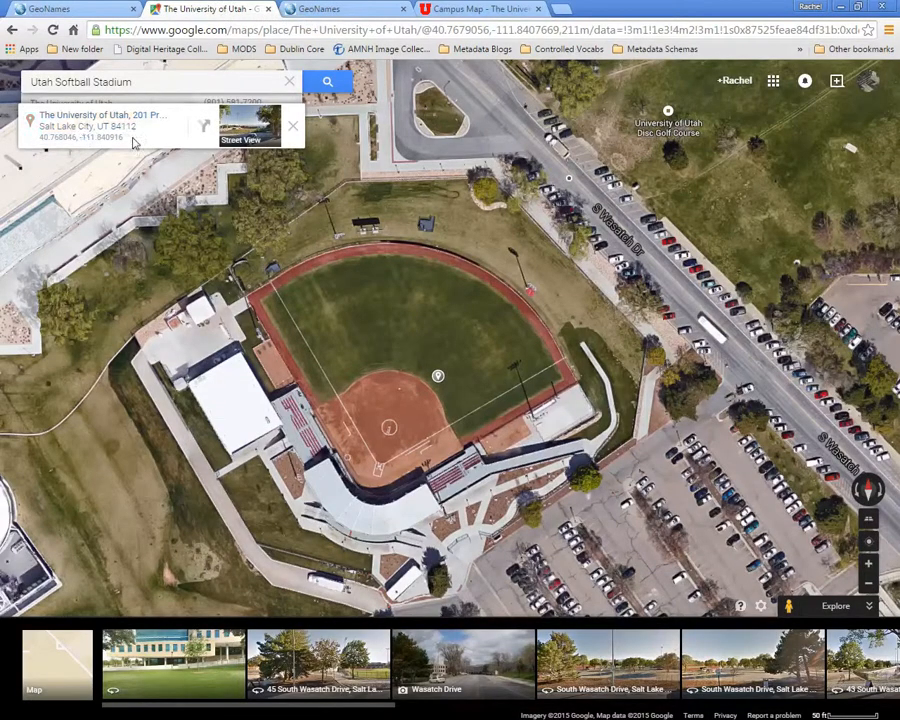
{"action": "left_click_drag", "start_coordinate": [126, 138], "coordinate": [37, 139]}
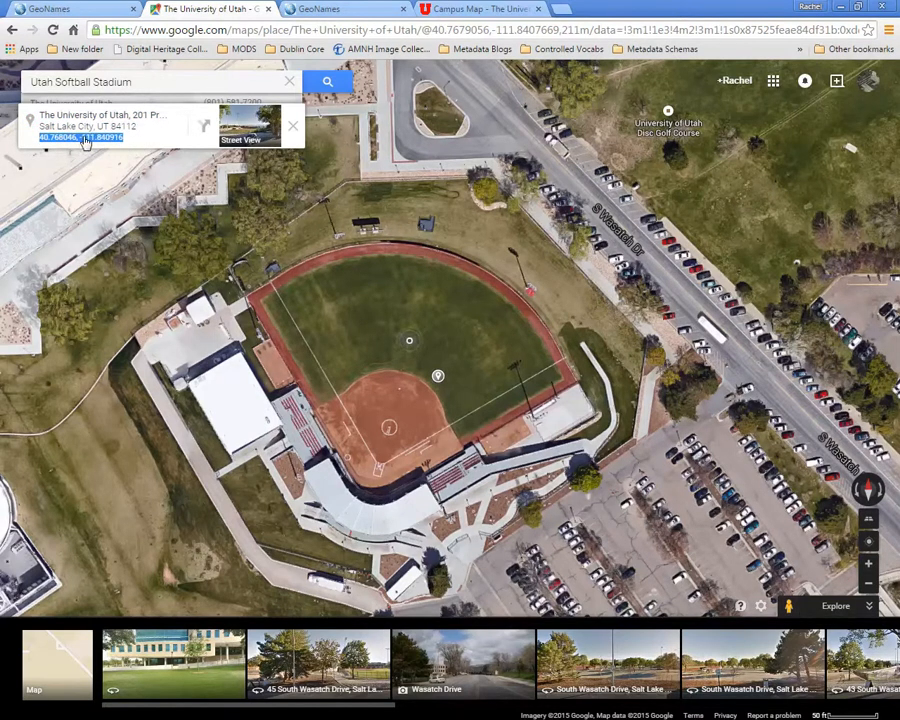
{"action": "left_click", "coordinate": [88, 12]}
{"action": "left_click", "coordinate": [56, 243]}
{"action": "type", "text": "40.768046,"}
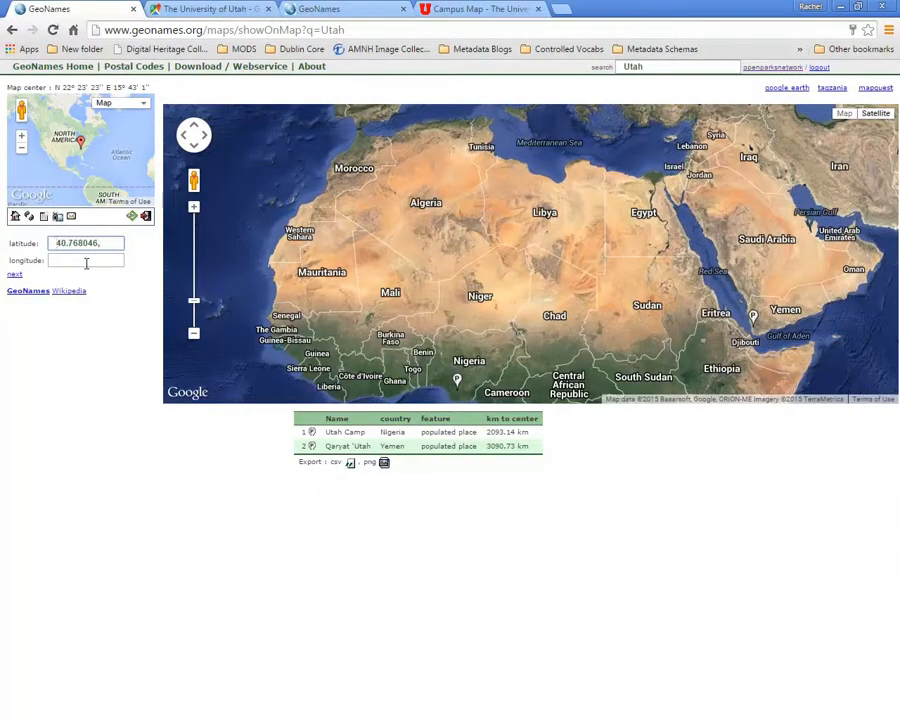
- Copy the stadium's longitude from Google Maps and enter -111.8409 as the longitude in the GeoNames form
{"action": "left_click", "coordinate": [210, 9]}
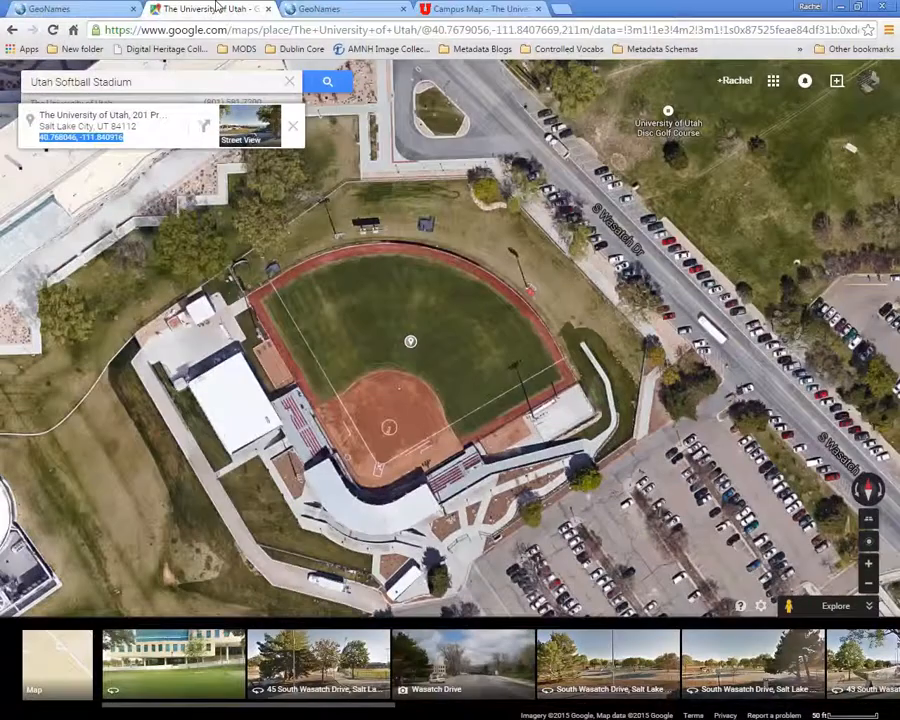
{"action": "left_click", "coordinate": [141, 137]}
{"action": "left_click_drag", "start_coordinate": [132, 133], "coordinate": [83, 131]}
{"action": "key", "text": "ctrl+c"}
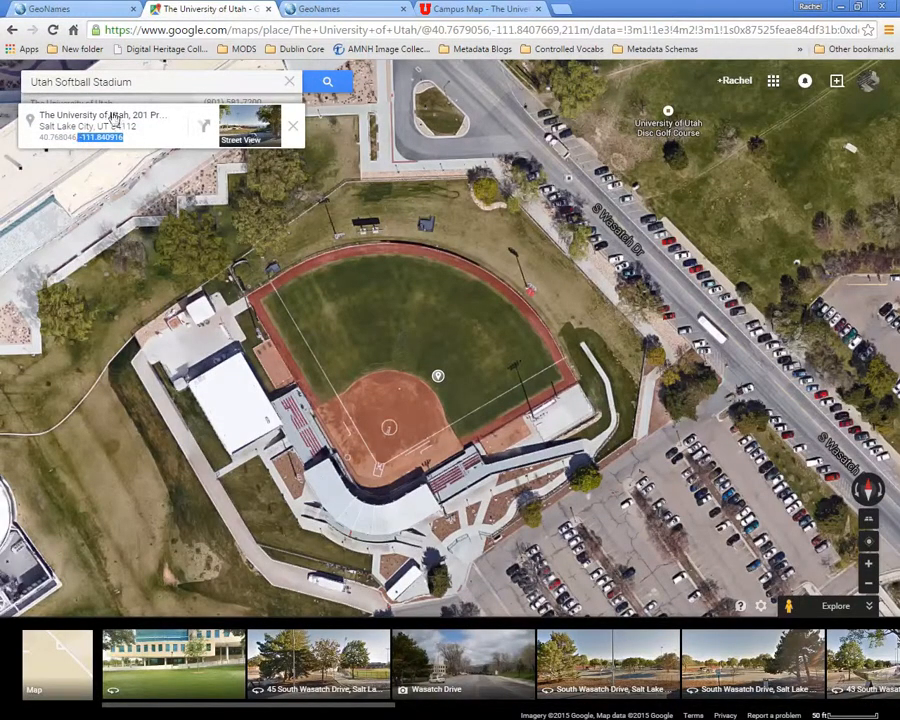
{"action": "left_click", "coordinate": [52, 8]}
{"action": "left_click", "coordinate": [90, 262]}
{"action": "key", "text": "ctrl+v"}
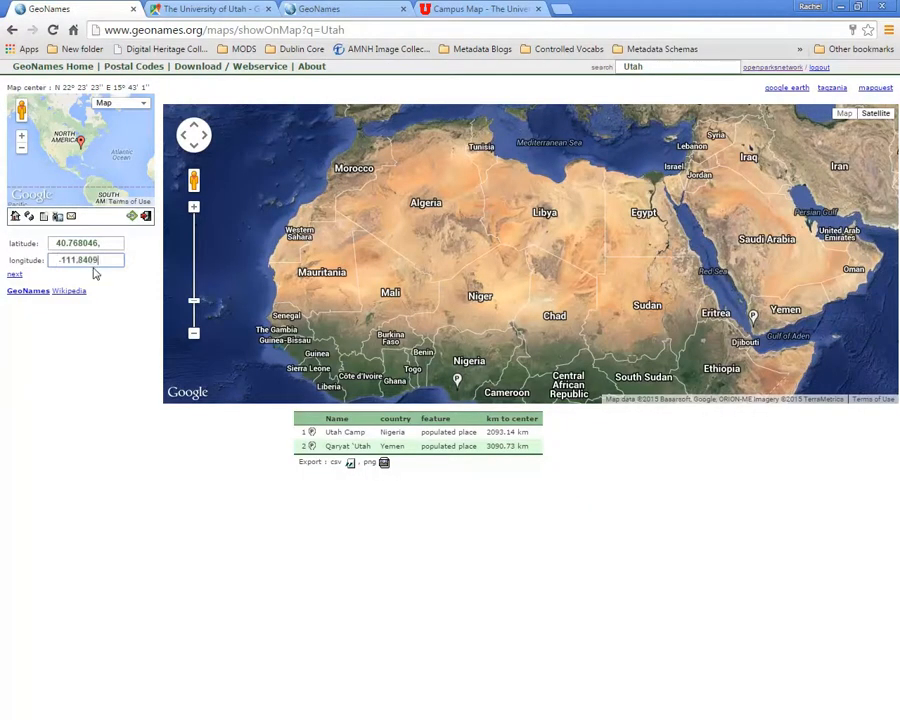
{"action": "left_click", "coordinate": [213, 8]}
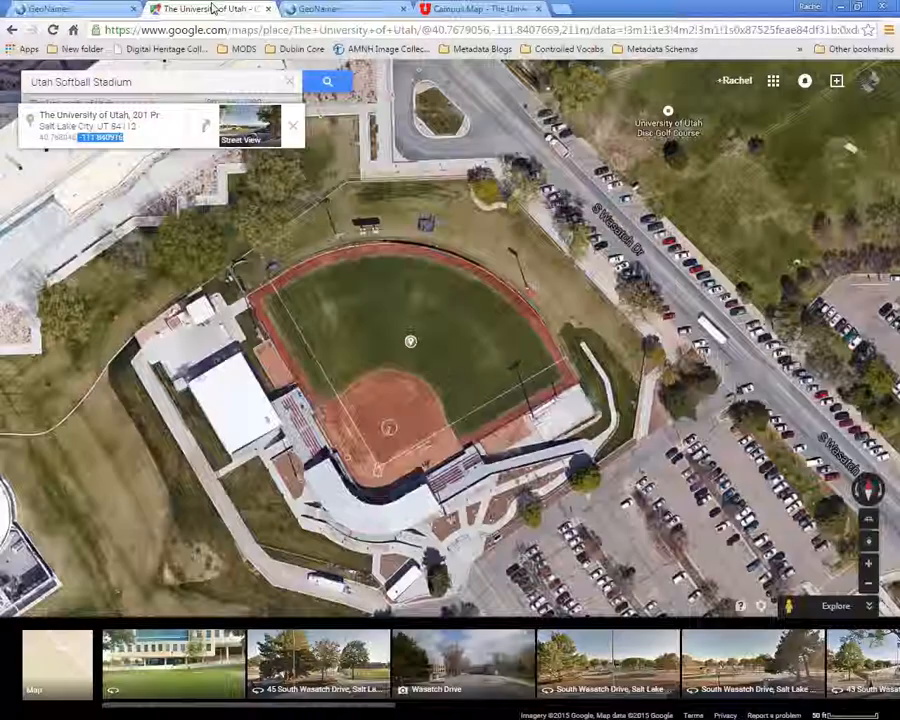
{"action": "left_click", "coordinate": [80, 10]}
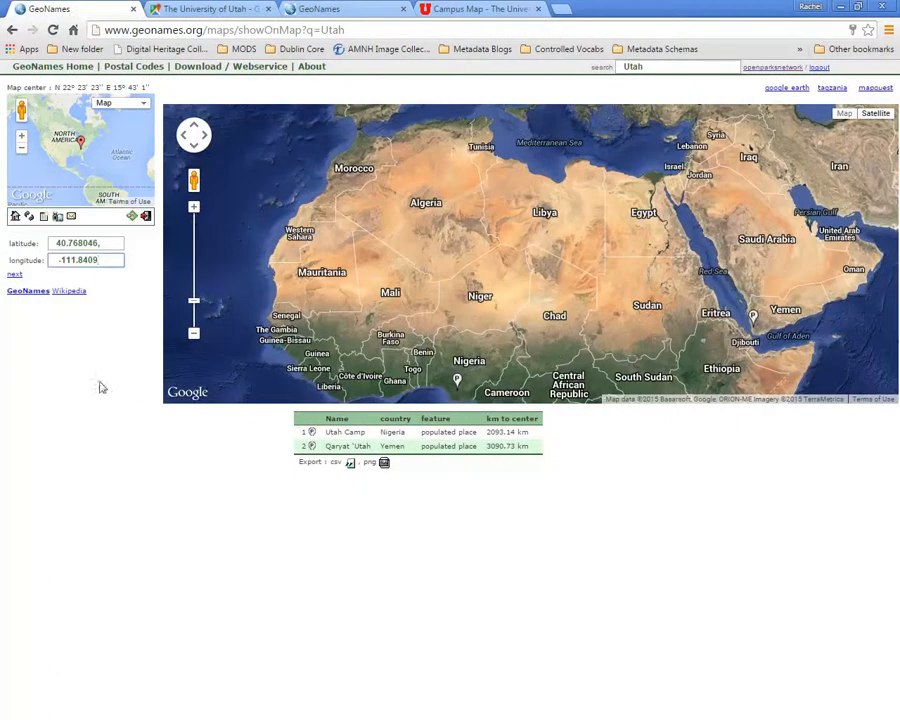
- Submit the coordinates with the trailing comma removed from the latitude and name the new place "Utah Softball Stadium"
{"action": "left_click", "coordinate": [11, 276]}
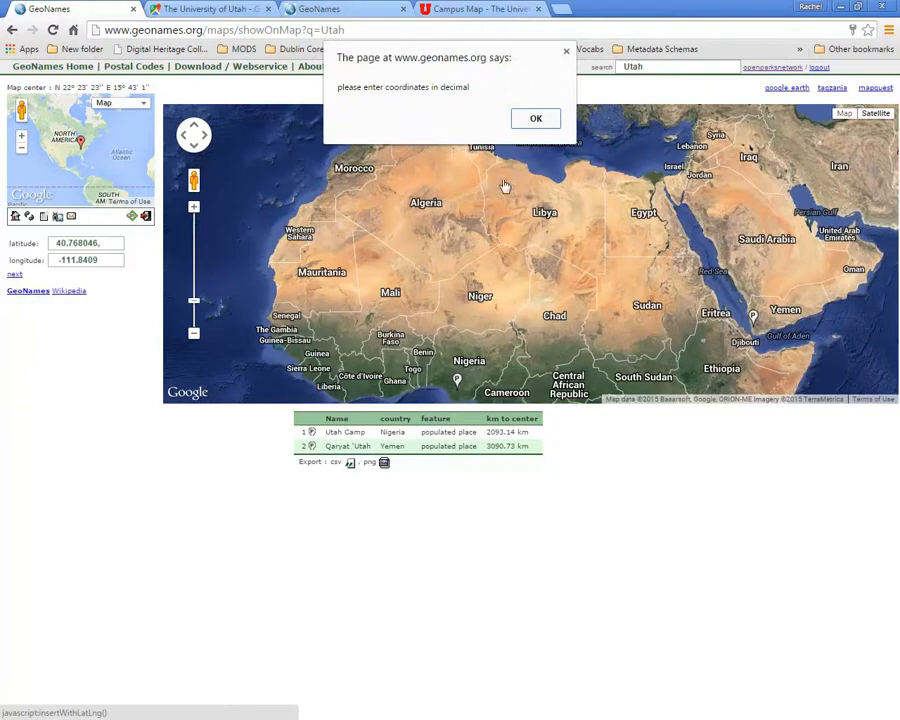
{"action": "left_click", "coordinate": [538, 118]}
{"action": "left_click", "coordinate": [104, 243]}
{"action": "key", "text": "BackSpace"}
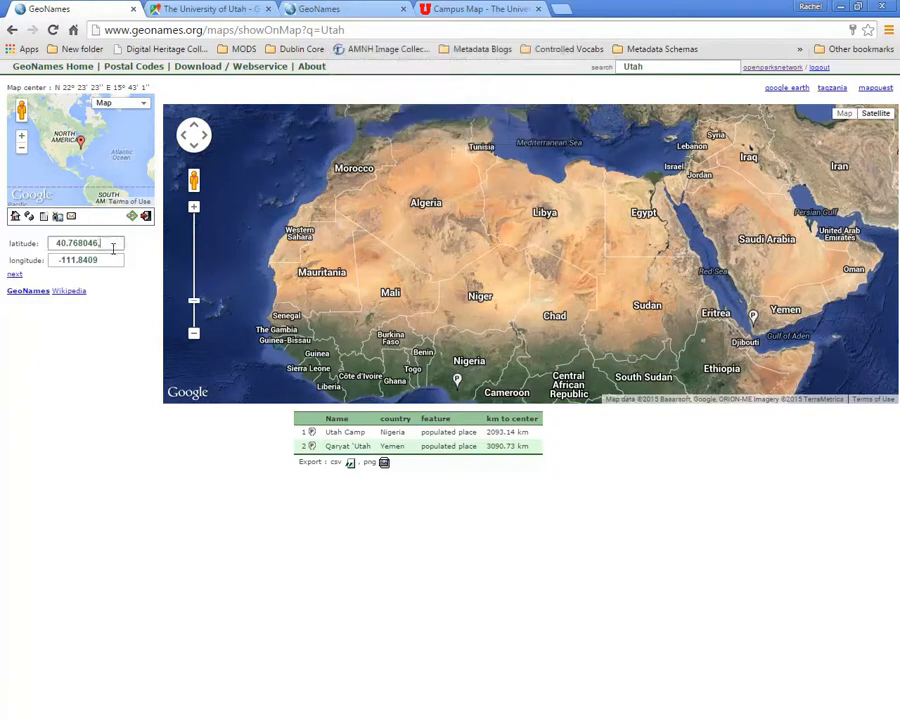
{"action": "left_click", "coordinate": [58, 260]}
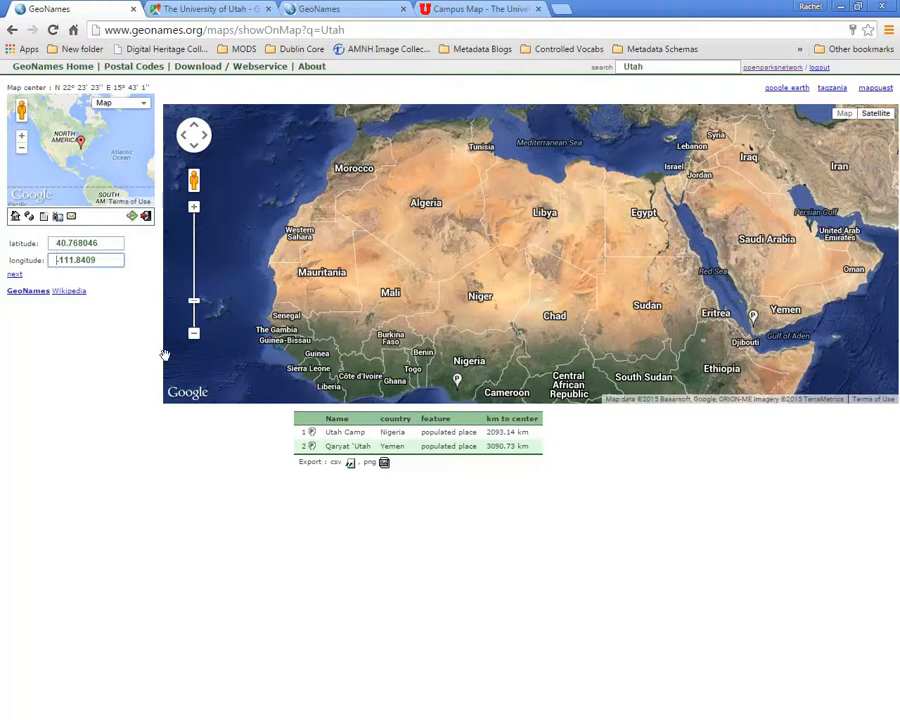
{"action": "left_click", "coordinate": [14, 276]}
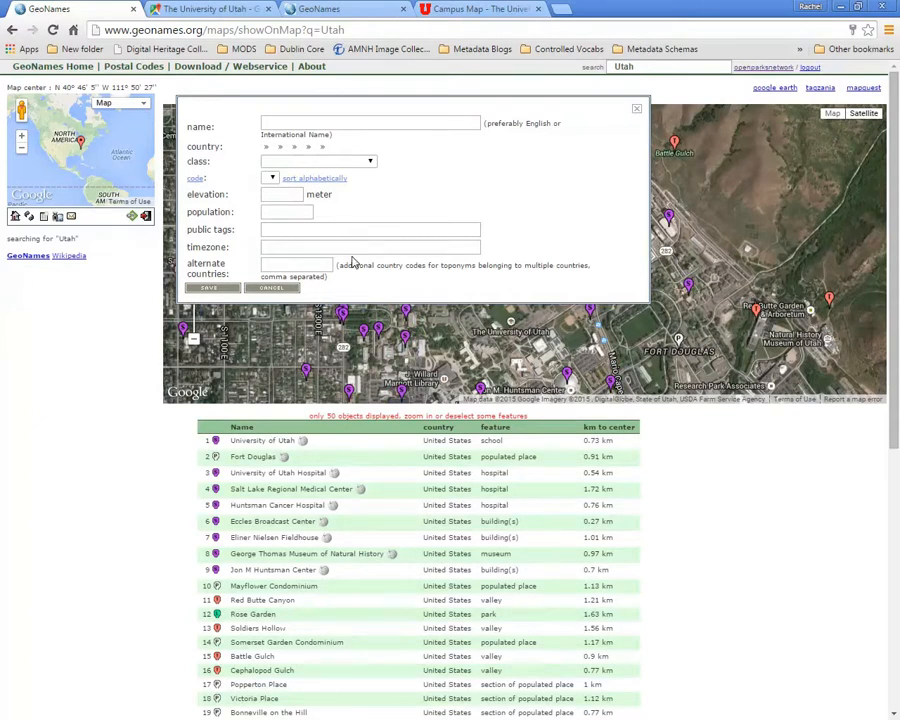
{"action": "left_click", "coordinate": [326, 122]}
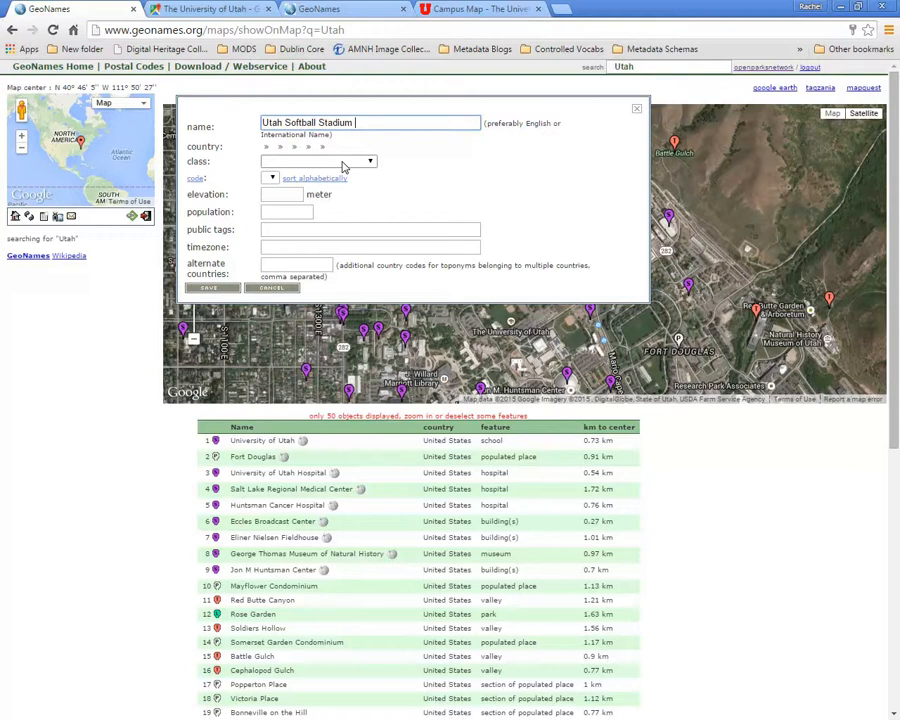
- Find "stadium" on the GeoNames feature codes page and check which feature class it belongs to
{"action": "left_click", "coordinate": [340, 9]}
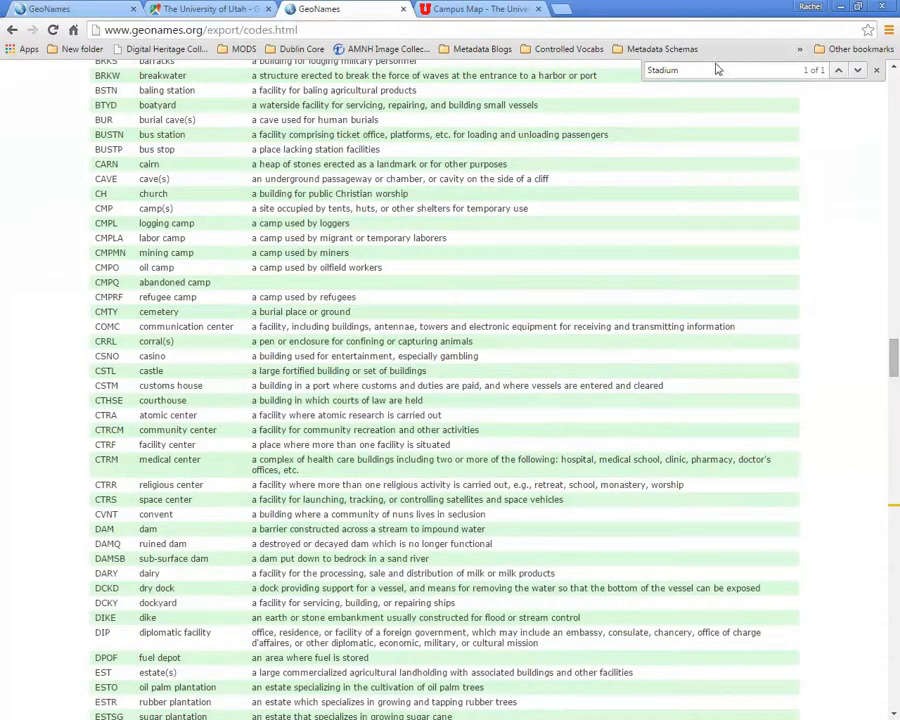
{"action": "left_click_drag", "start_coordinate": [708, 71], "coordinate": [582, 74]}
{"action": "key", "text": "BackSpace"}
{"action": "scroll", "coordinate": [700, 100], "scroll_direction": "up", "scroll_amount": 10}
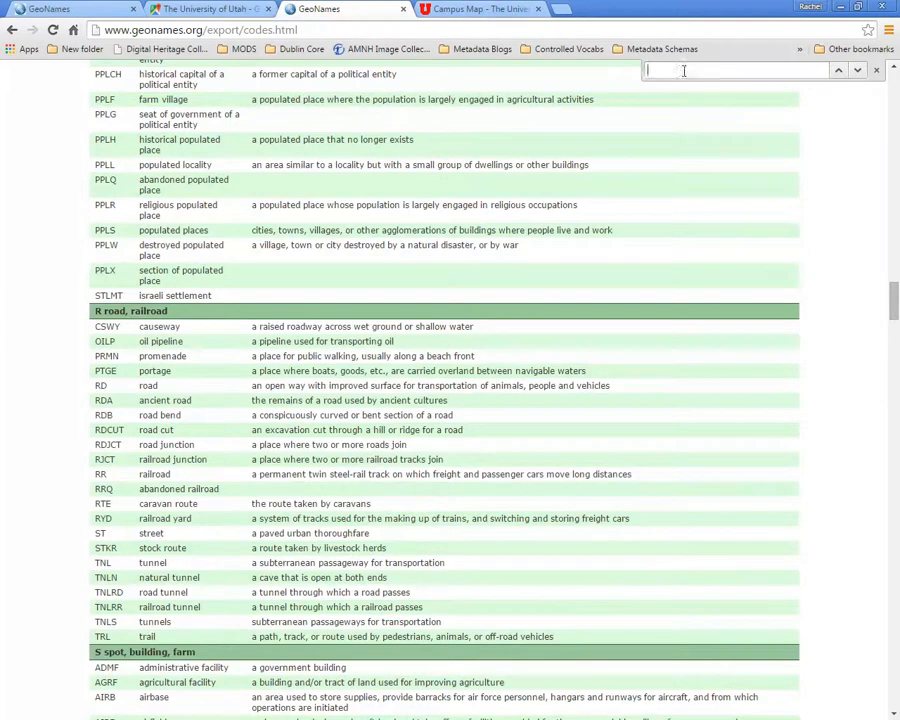
{"action": "type", "text": "stadium"}
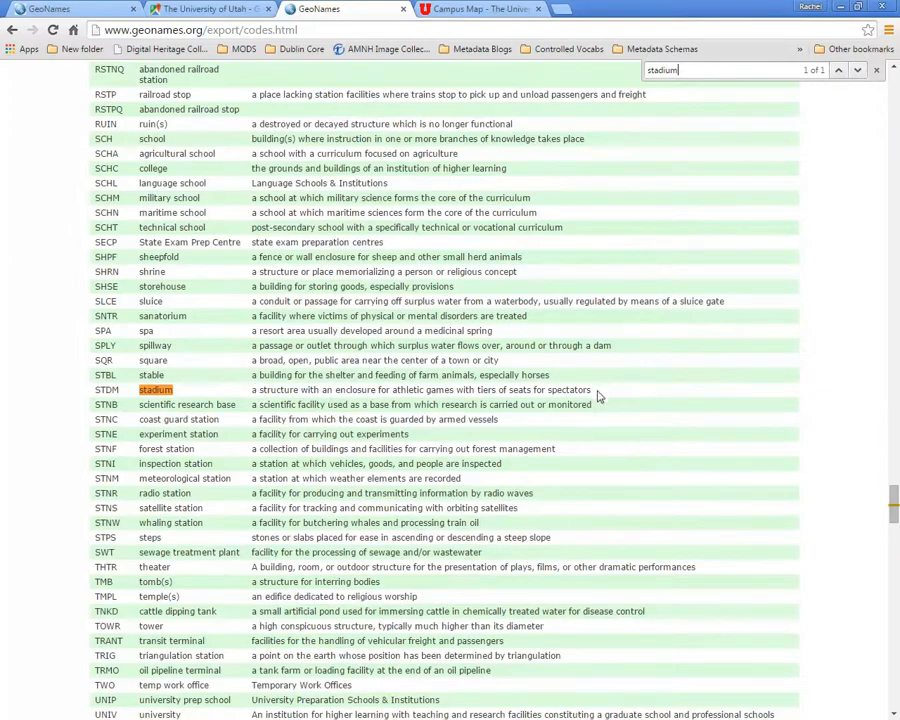
{"action": "scroll", "coordinate": [594, 394], "scroll_direction": "up", "scroll_amount": 3}
{"action": "scroll", "coordinate": [600, 407], "scroll_direction": "up", "scroll_amount": 20}
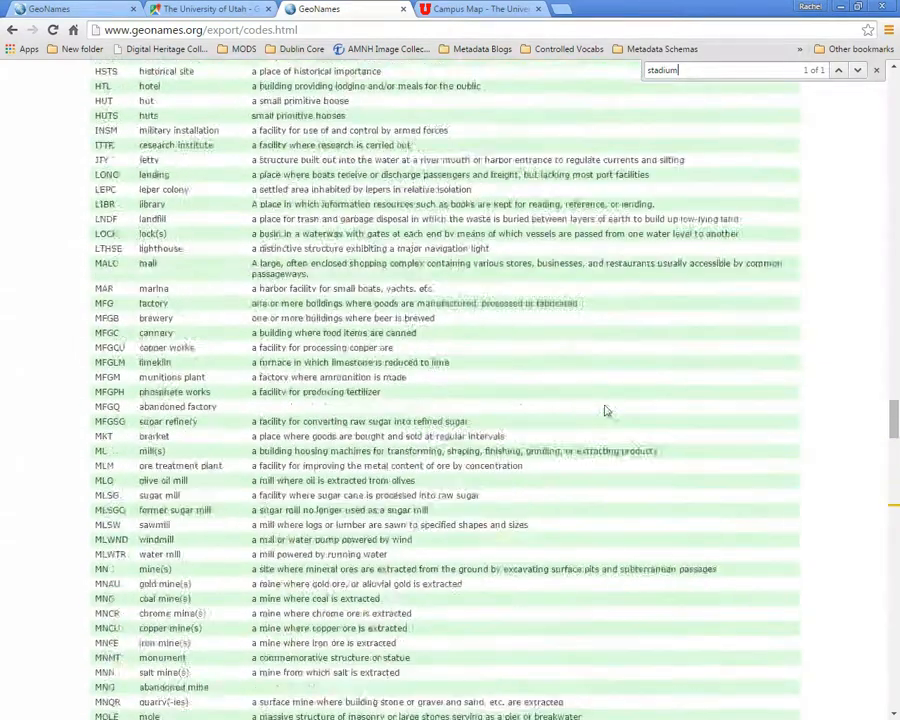
{"action": "scroll", "coordinate": [607, 408], "scroll_direction": "up", "scroll_amount": 14}
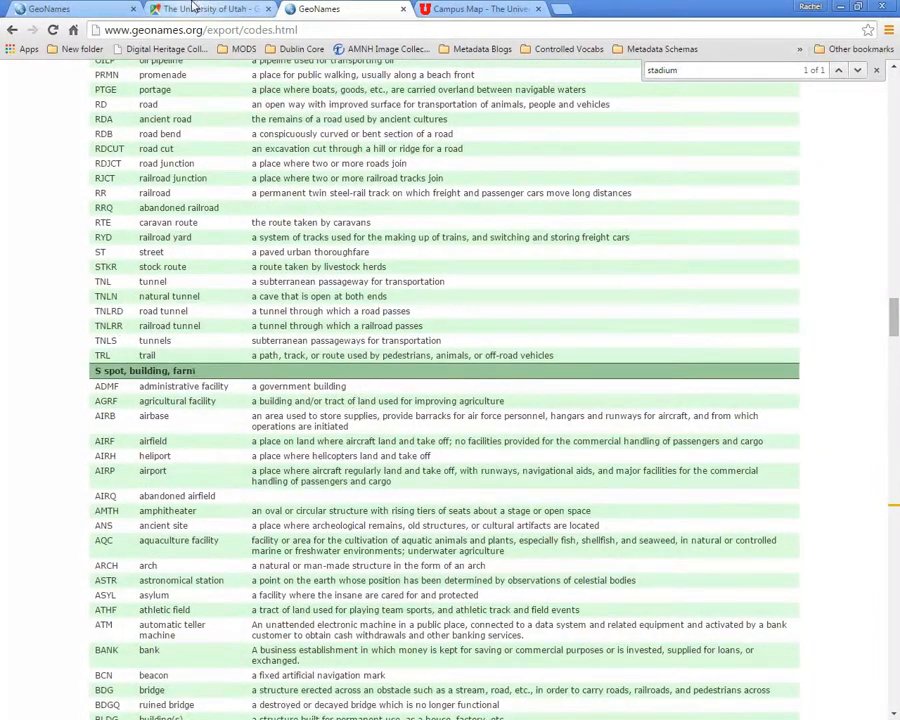
- Return to the new place form and set the class to "spot, building, farm"
{"action": "left_click", "coordinate": [55, 8]}
{"action": "left_click", "coordinate": [300, 163]}
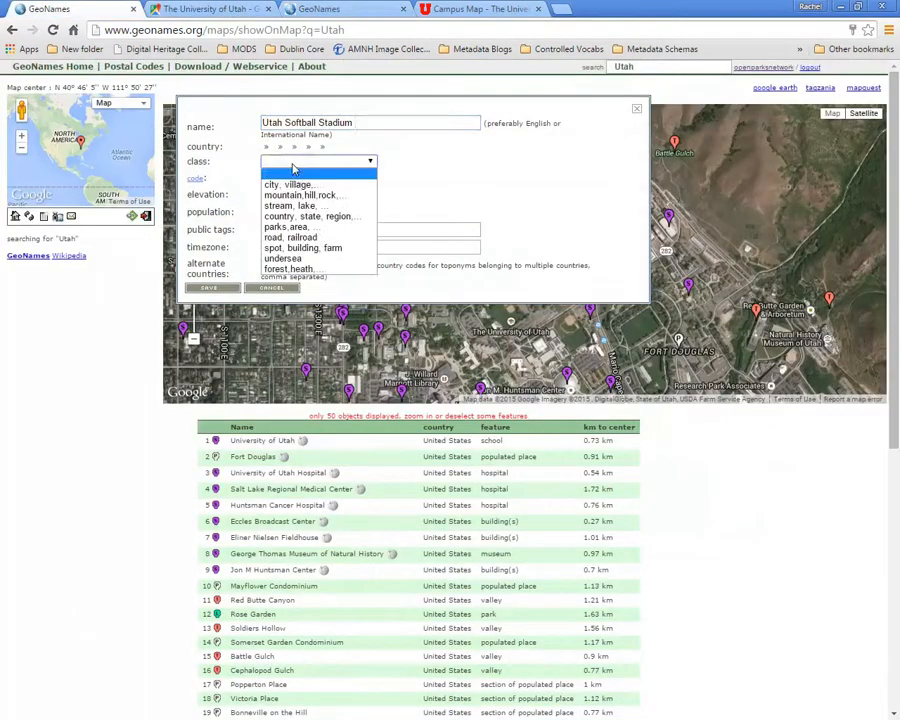
{"action": "left_click", "coordinate": [300, 247]}
- Choose "stadium" as the feature code from the alphabetically sorted codes and save the new place
{"action": "left_click", "coordinate": [320, 180]}
{"action": "left_click", "coordinate": [320, 180]}
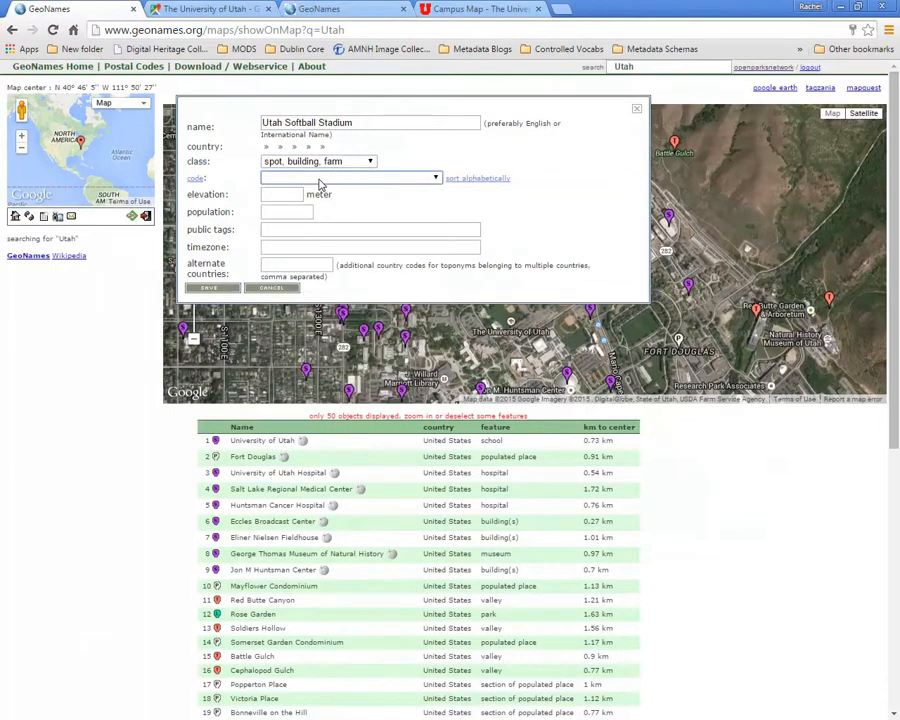
{"action": "left_click", "coordinate": [320, 180]}
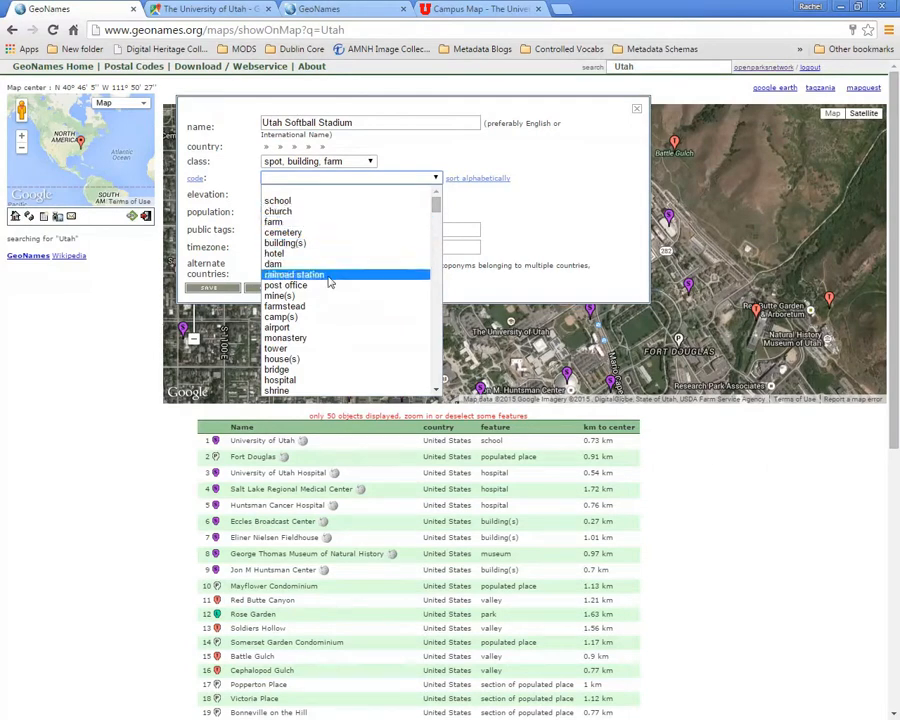
{"action": "scroll", "coordinate": [327, 357], "scroll_direction": "down", "scroll_amount": 10}
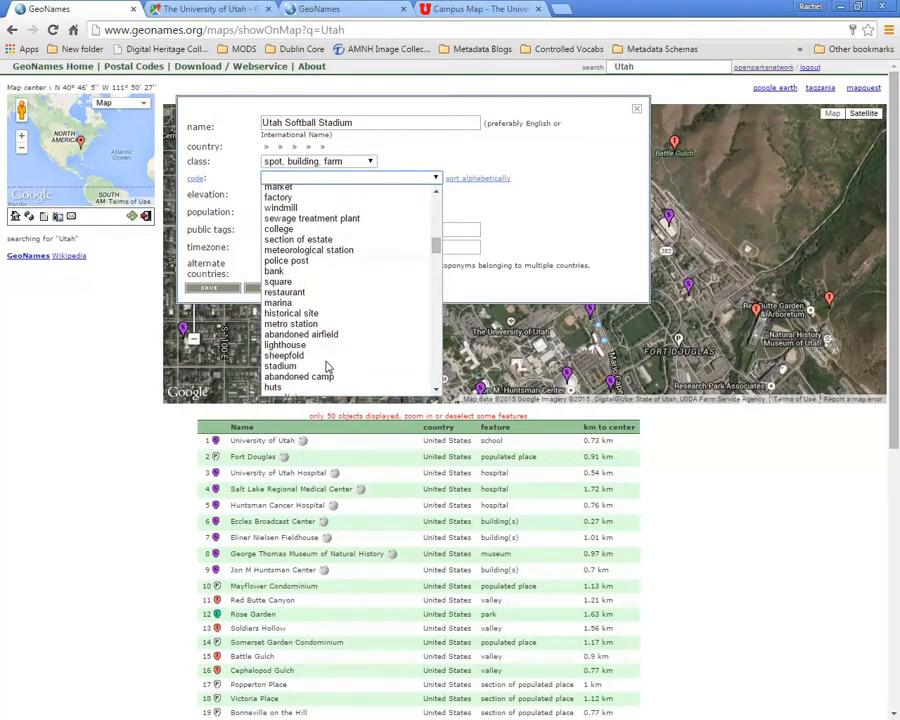
{"action": "left_click", "coordinate": [472, 190]}
{"action": "left_click", "coordinate": [478, 181]}
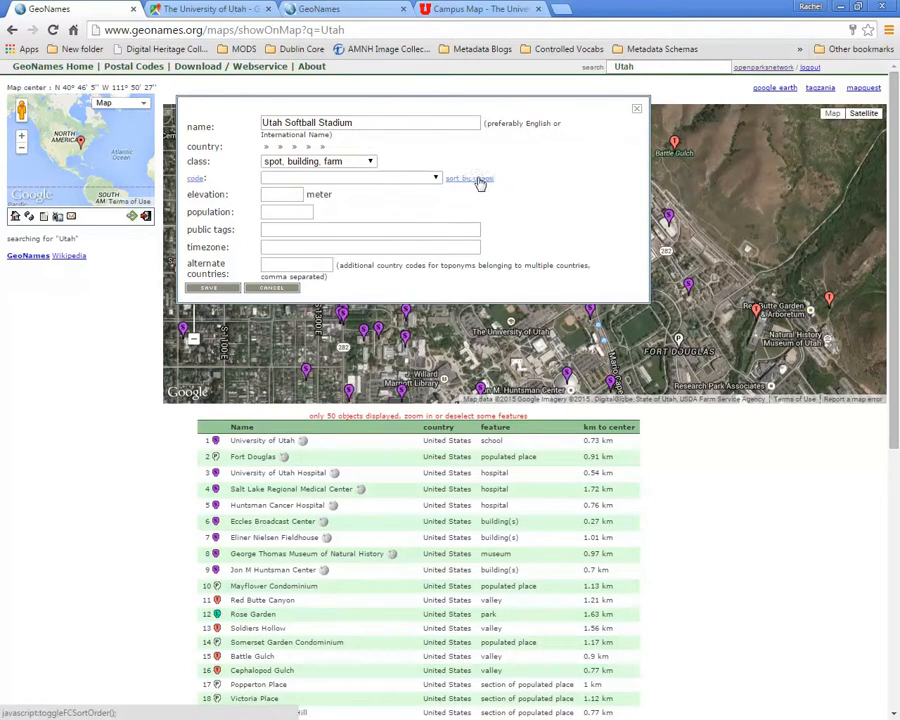
{"action": "left_click", "coordinate": [413, 178]}
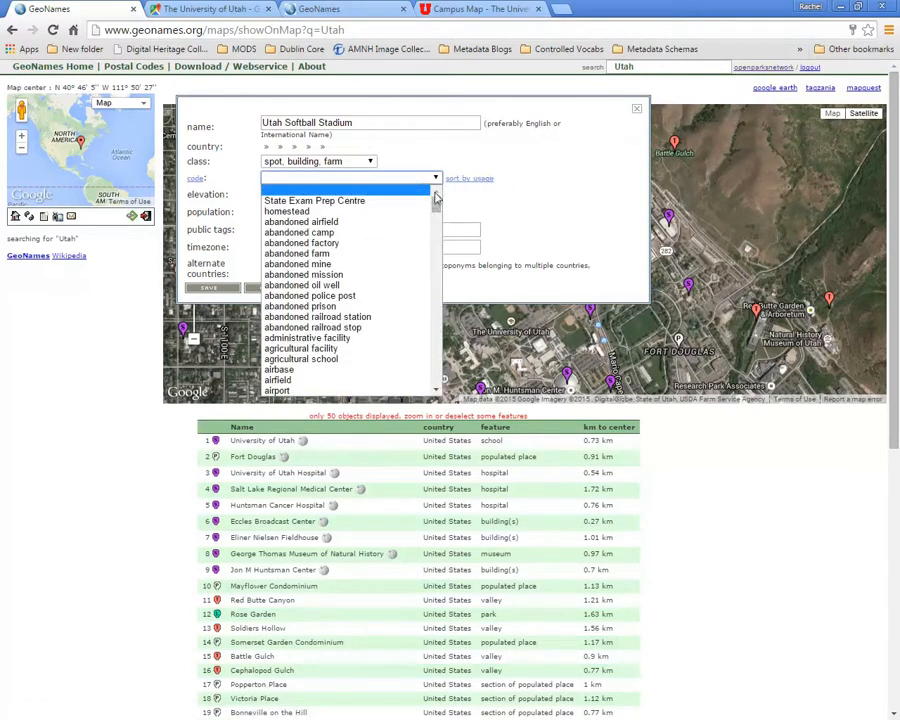
{"action": "left_click_drag", "start_coordinate": [436, 207], "coordinate": [441, 362]}
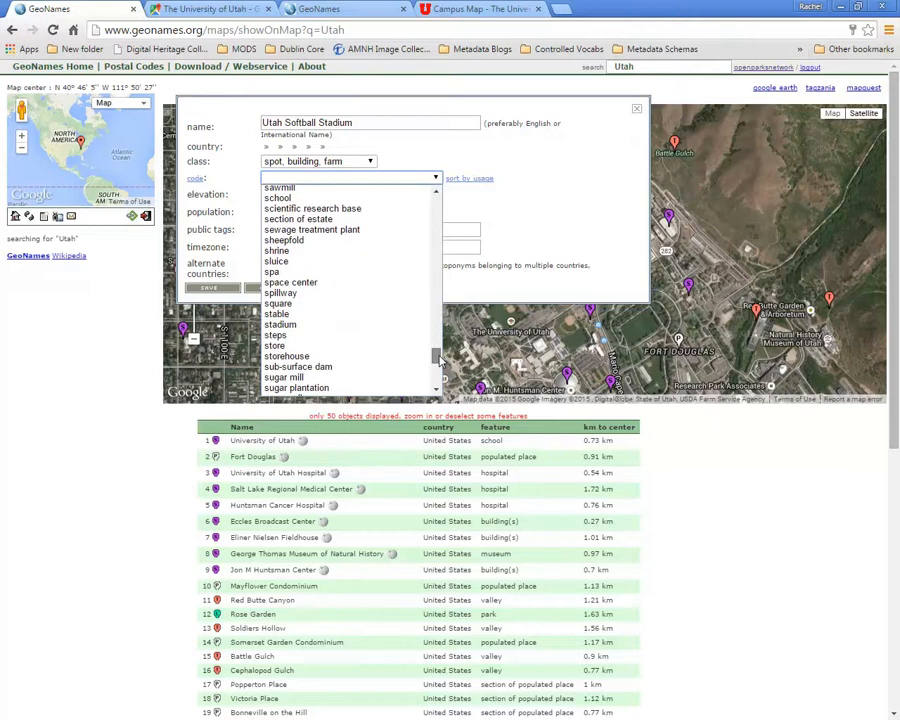
{"action": "left_click", "coordinate": [290, 324]}
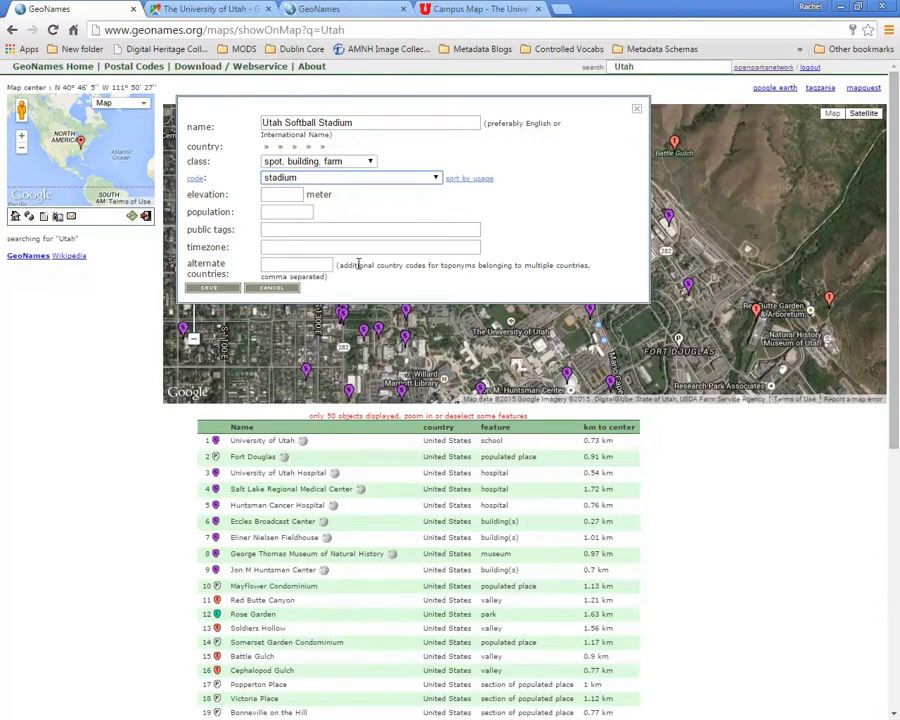
{"action": "left_click", "coordinate": [216, 287]}
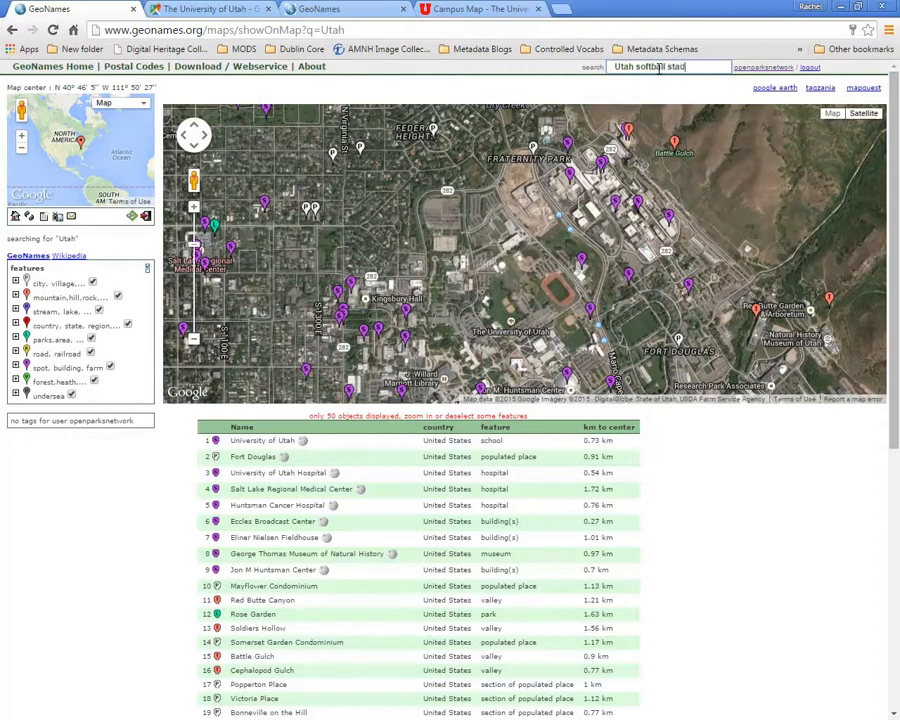
- Search the map for "Utah softball stadium" and zoom to the location of the matching entry
{"action": "key", "text": "Return"}
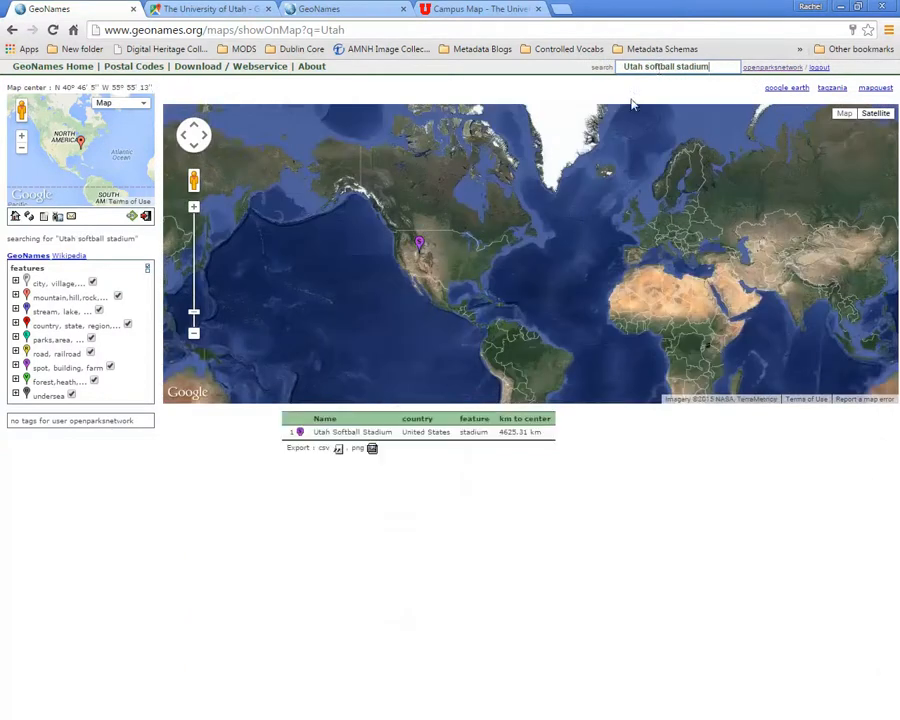
{"action": "scroll", "coordinate": [428, 290], "scroll_direction": "up", "scroll_amount": 1}
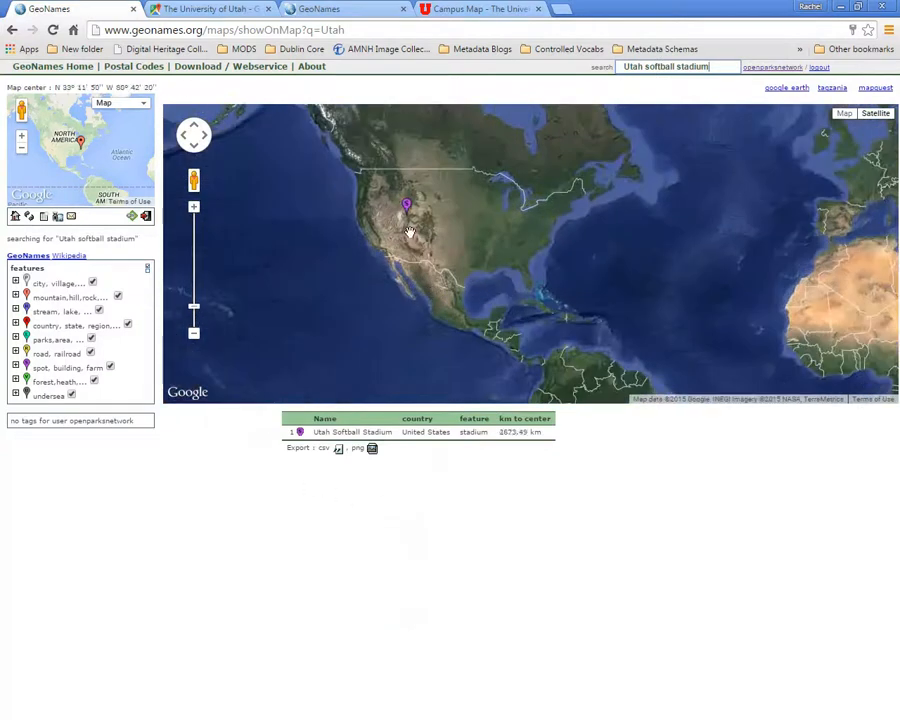
{"action": "left_click", "coordinate": [299, 433]}
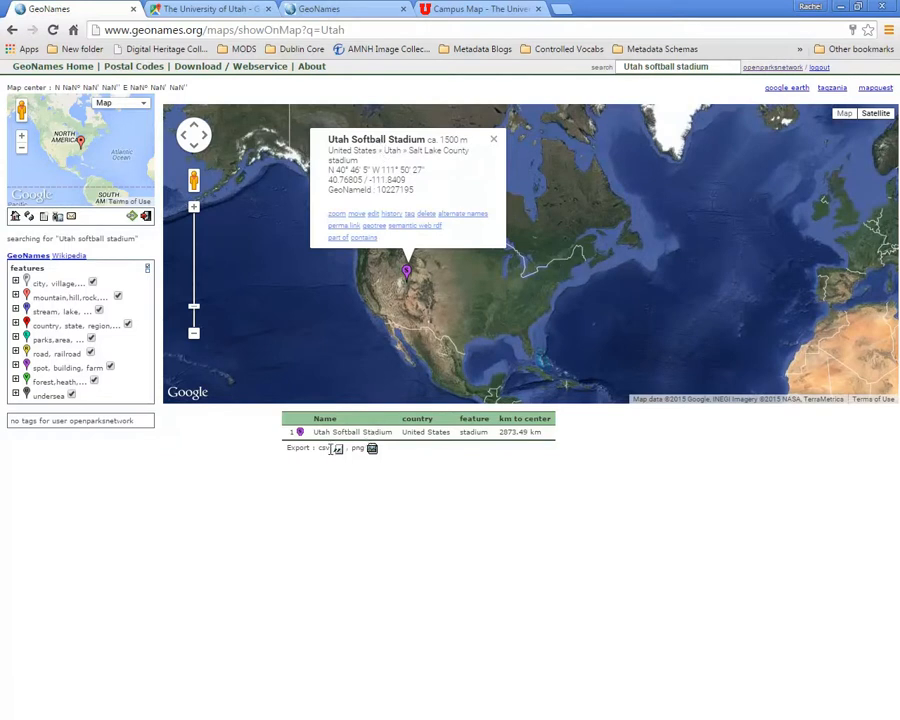
{"action": "left_click", "coordinate": [338, 215]}
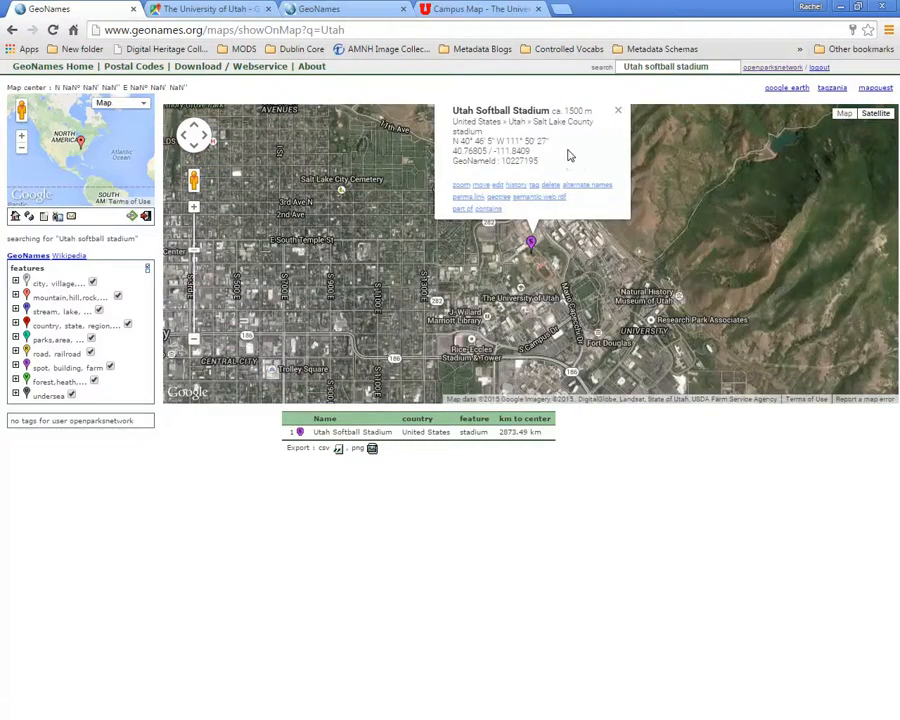
{"action": "scroll", "coordinate": [570, 160], "scroll_direction": "up", "scroll_amount": 1}
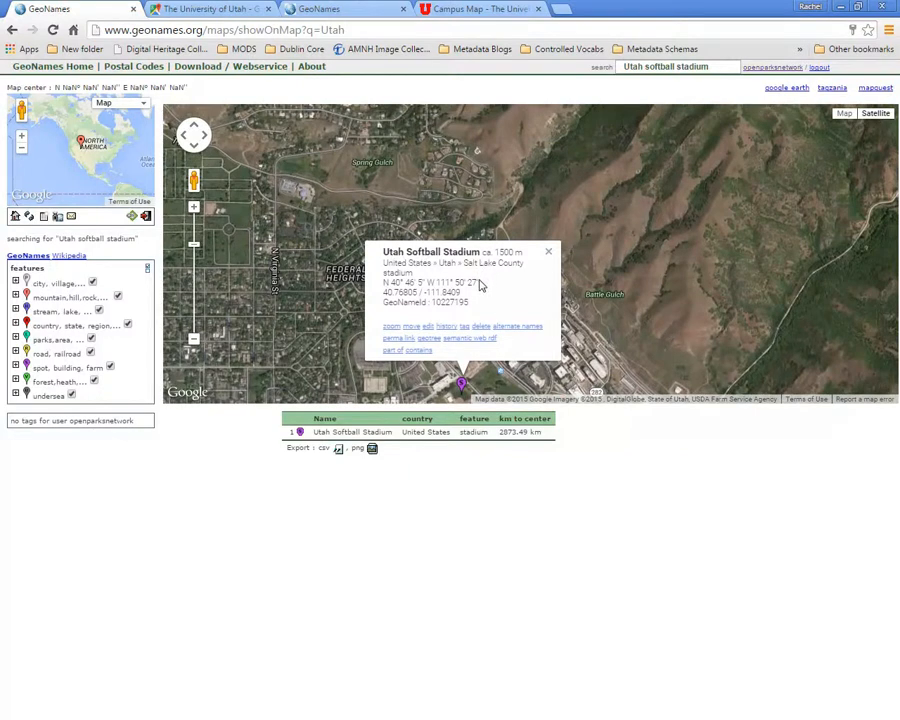
- Search all countries from the GeoNames home page for "Utah Softball Stadium" and open the matching record
{"action": "left_click", "coordinate": [62, 72]}
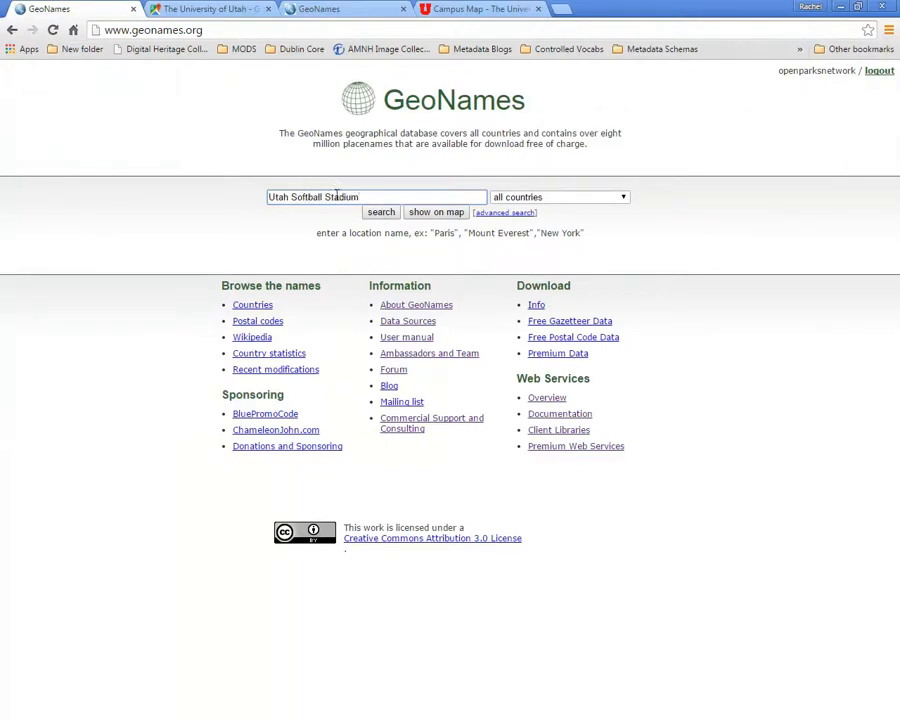
{"action": "left_click", "coordinate": [380, 213]}
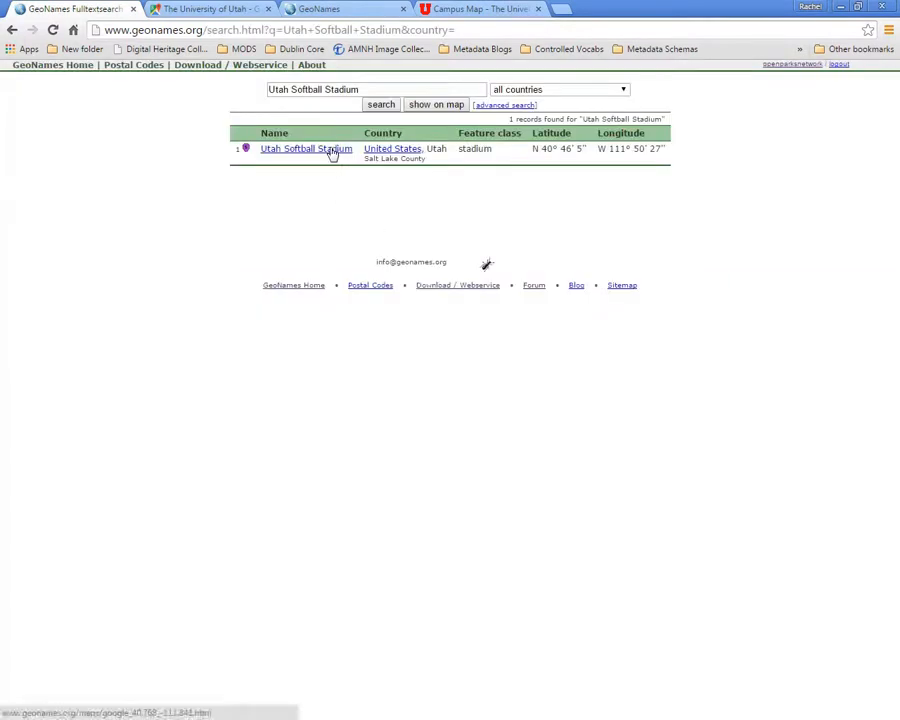
{"action": "left_click", "coordinate": [331, 150]}
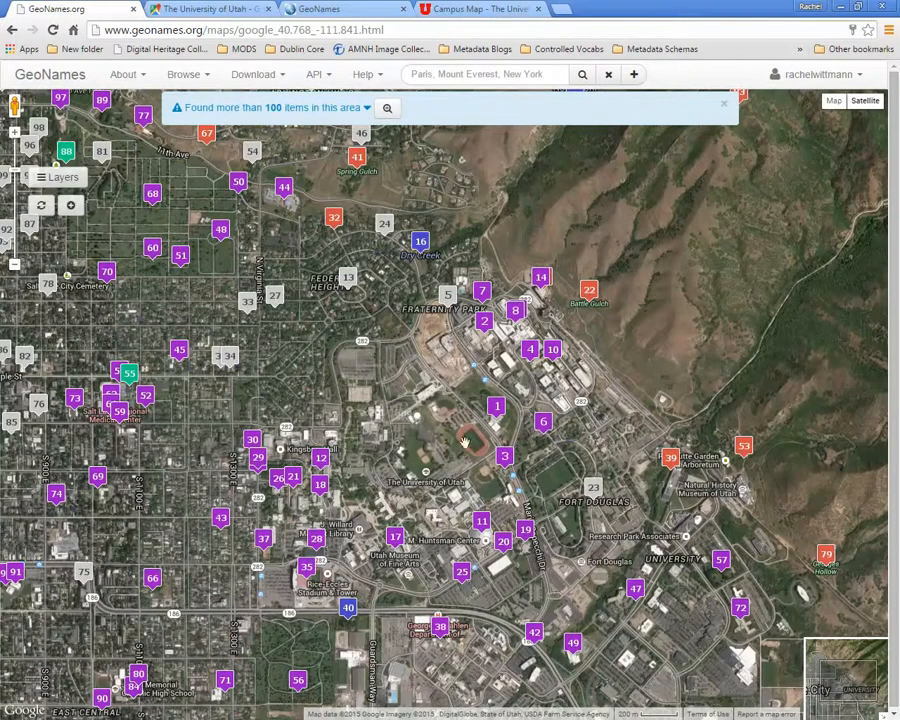
- Show the details of the Utah Softball Stadium marker on the satellite map
{"action": "scroll", "coordinate": [445, 416], "scroll_direction": "up", "scroll_amount": 1}
{"action": "scroll", "coordinate": [445, 416], "scroll_direction": "up", "scroll_amount": 1}
{"action": "scroll", "coordinate": [437, 391], "scroll_direction": "up", "scroll_amount": 1}
{"action": "left_click", "coordinate": [436, 377]}
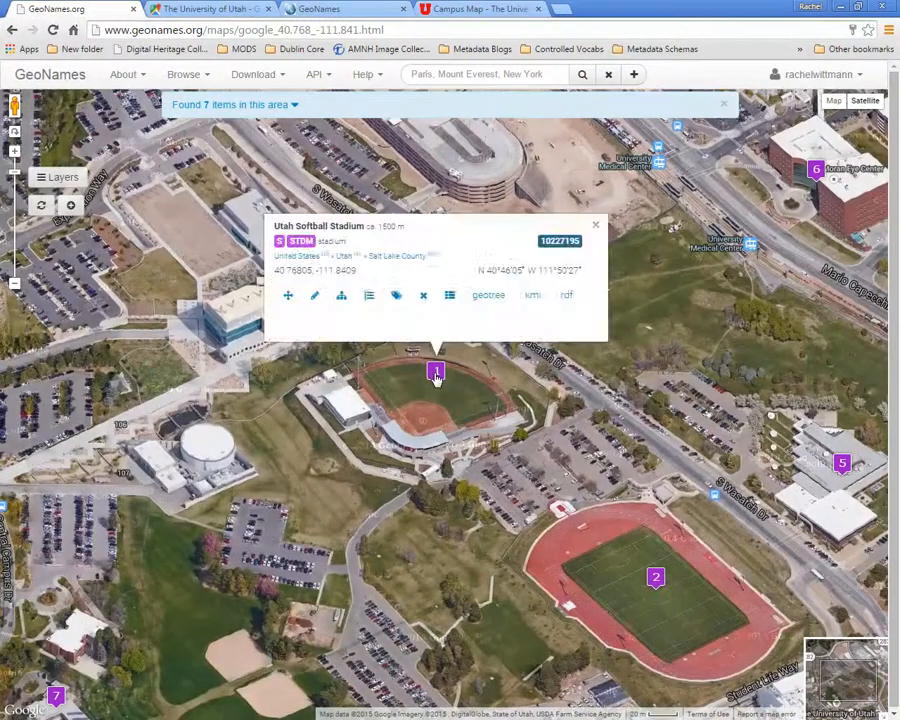